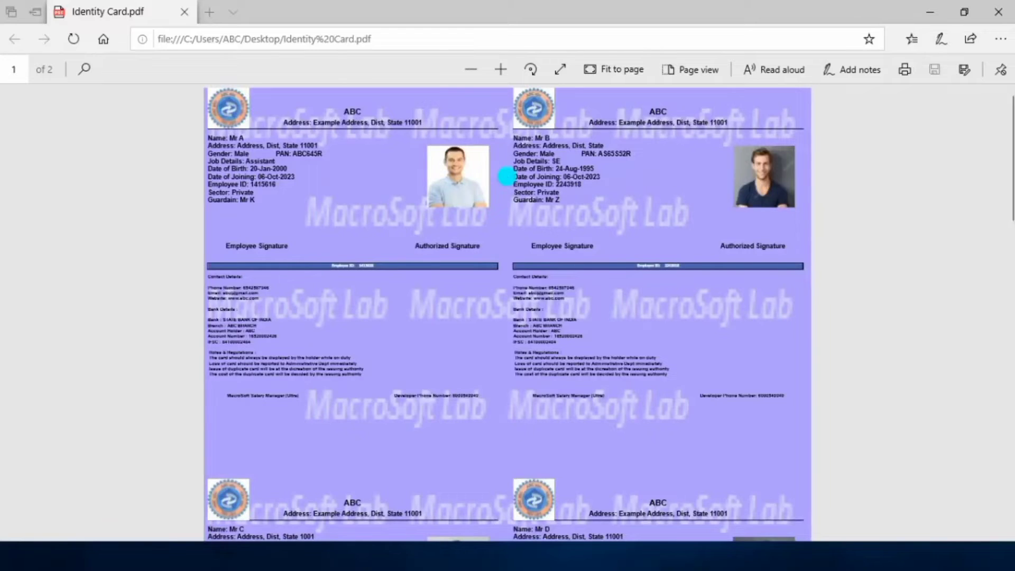
Step: Examine the sample employee identity cards in the PDF, comparing the purple and cream background versions and their printed details
{"action": "scroll", "coordinate": [507, 176], "scroll_direction": "down", "scroll_amount": 7}
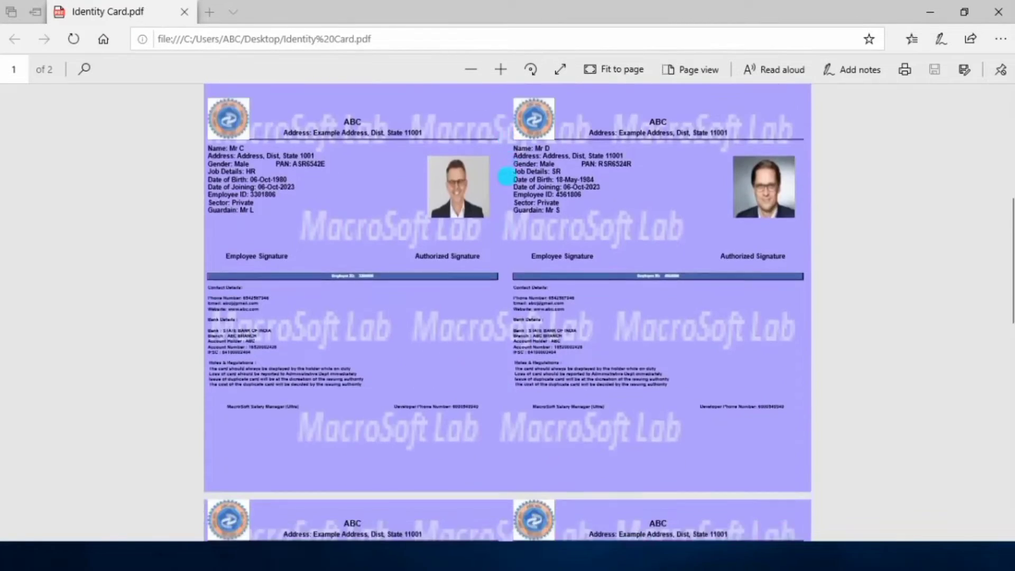
{"action": "scroll", "coordinate": [507, 176], "scroll_direction": "down", "scroll_amount": 4}
{"action": "scroll", "coordinate": [488, 192], "scroll_direction": "down", "scroll_amount": 4}
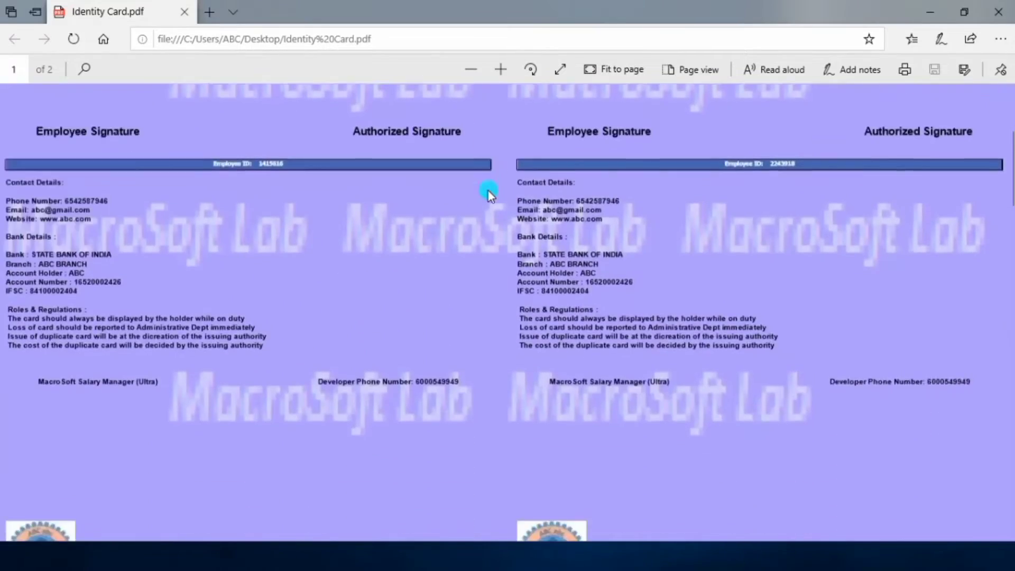
{"action": "scroll", "coordinate": [487, 192], "scroll_direction": "down", "scroll_amount": 15}
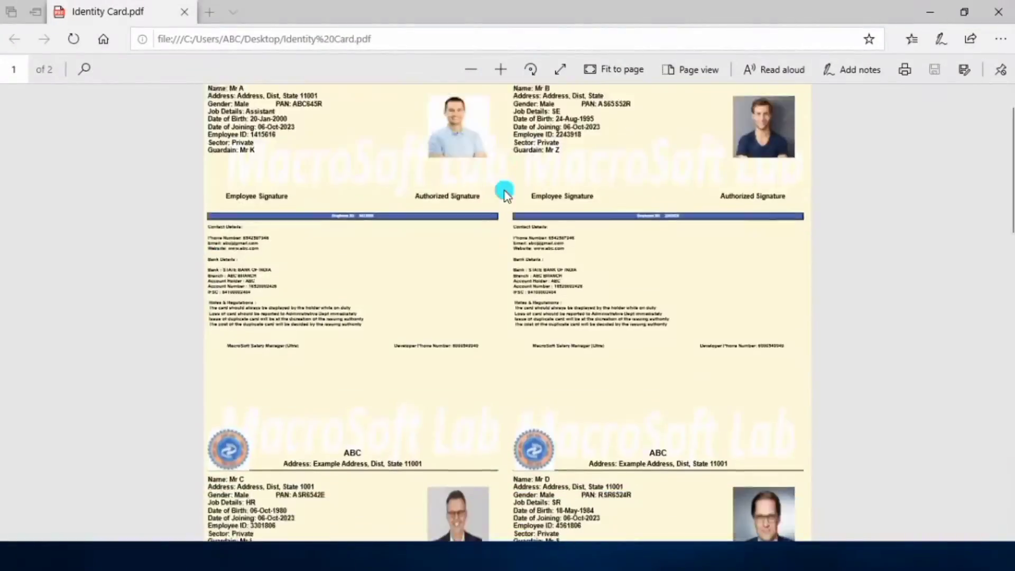
{"action": "scroll", "coordinate": [503, 191], "scroll_direction": "down", "scroll_amount": 10}
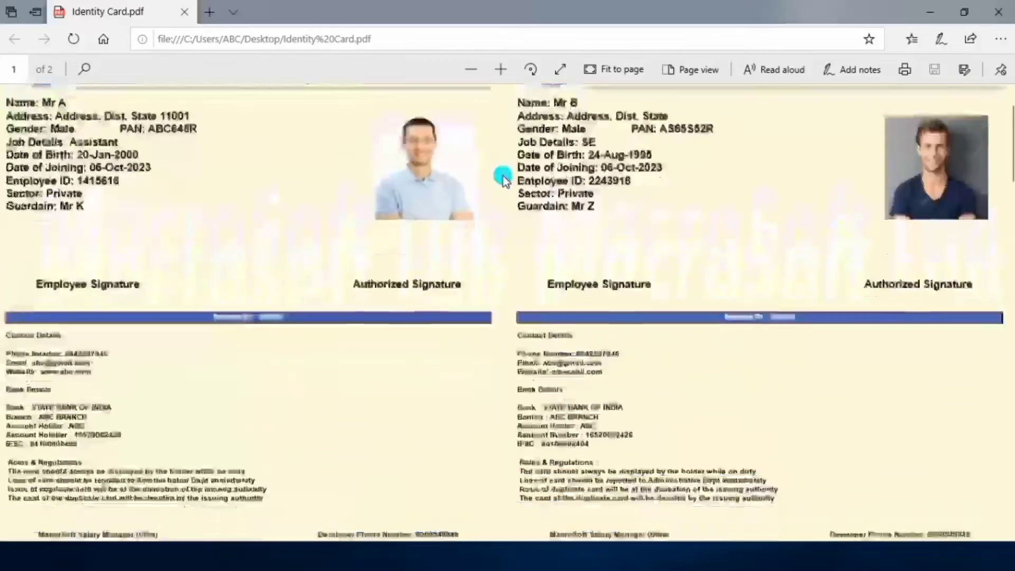
{"action": "scroll", "coordinate": [503, 177], "scroll_direction": "down", "scroll_amount": 10}
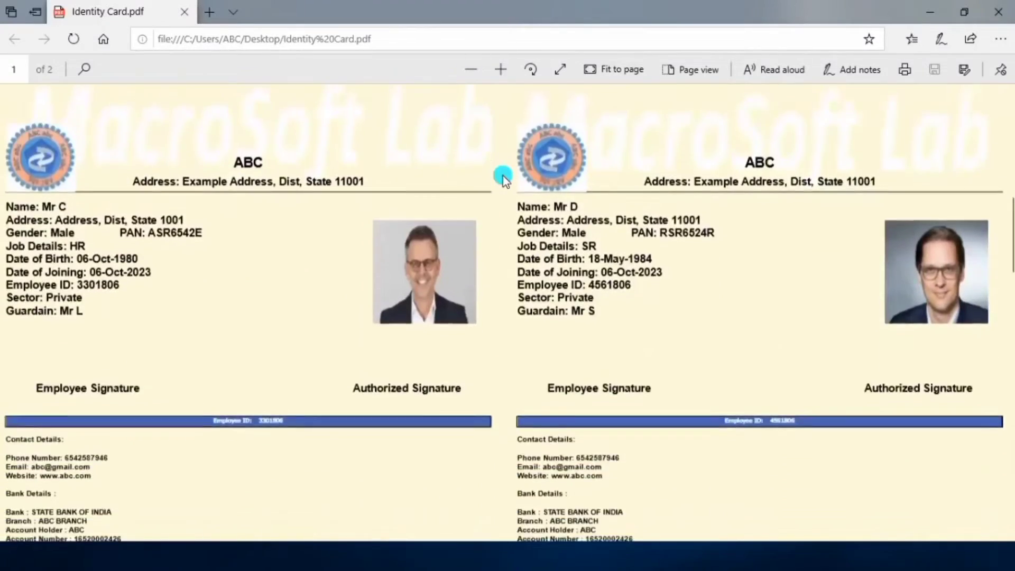
{"action": "scroll", "coordinate": [503, 177], "scroll_direction": "down", "scroll_amount": 10}
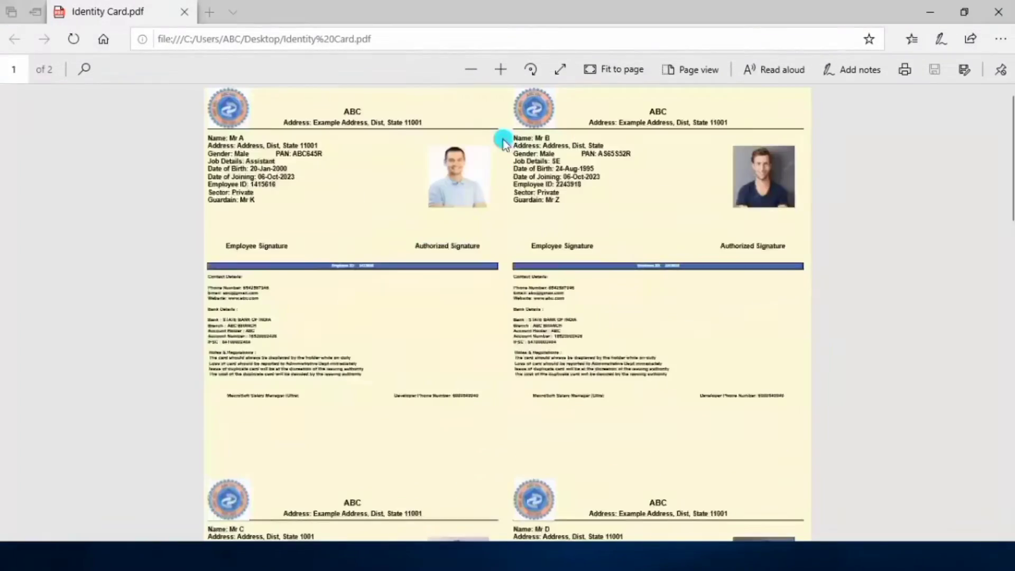
{"action": "scroll", "coordinate": [501, 145], "scroll_direction": "down", "scroll_amount": 15}
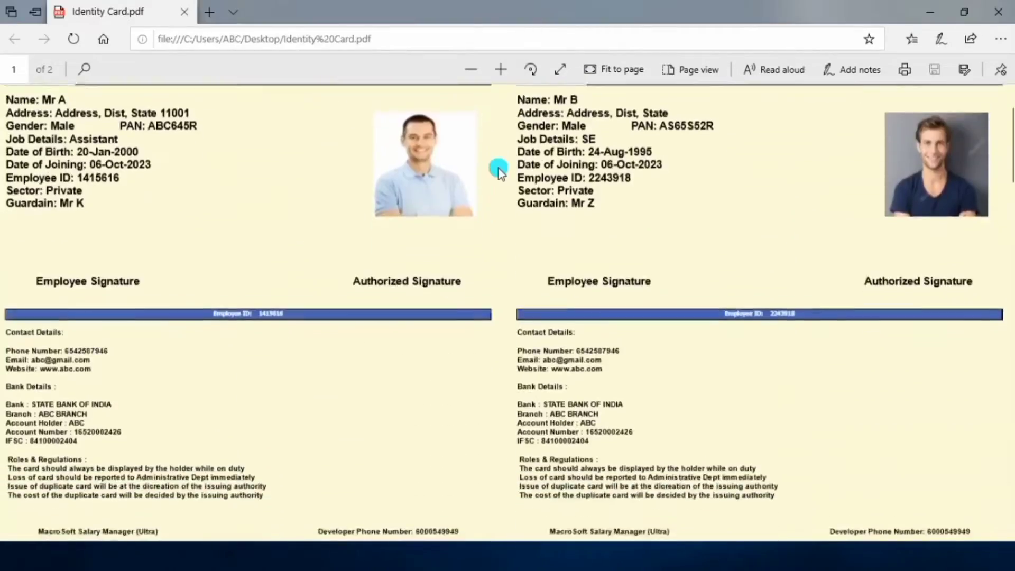
{"action": "scroll", "coordinate": [499, 169], "scroll_direction": "down", "scroll_amount": 10}
{"action": "scroll", "coordinate": [499, 170], "scroll_direction": "down", "scroll_amount": 12}
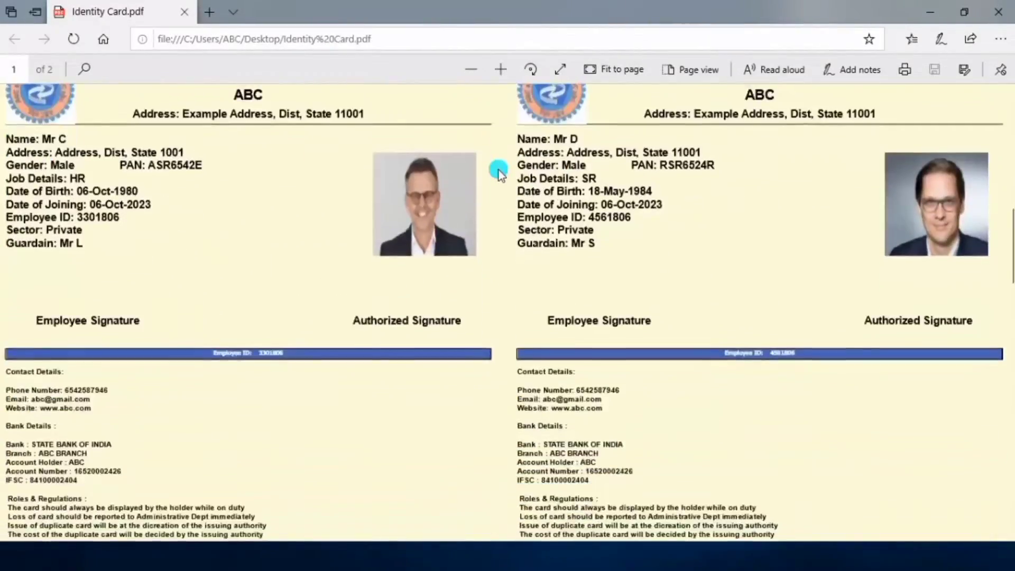
{"action": "scroll", "coordinate": [499, 170], "scroll_direction": "down", "scroll_amount": 3}
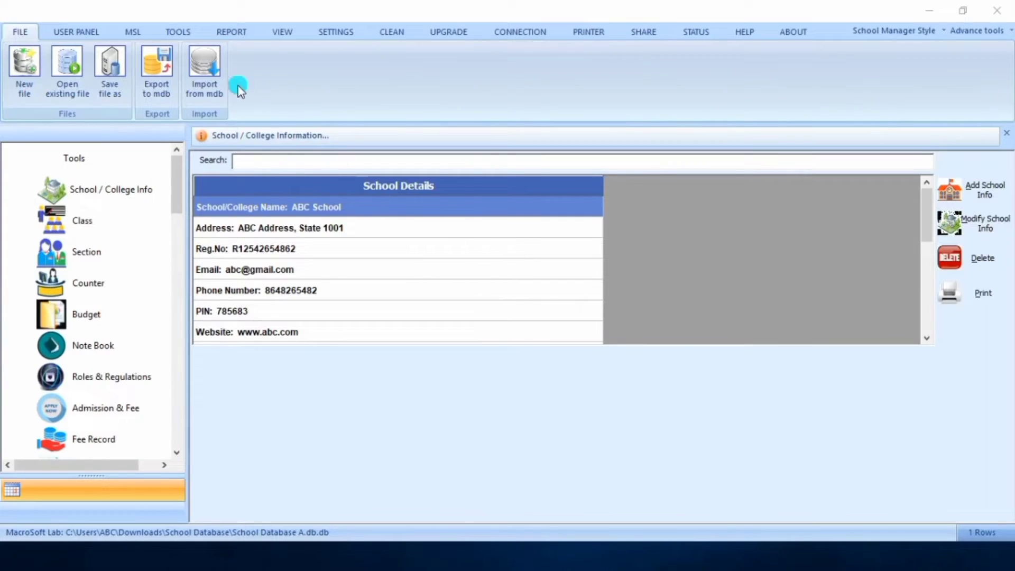
Step: Open the Salary Manager tool from the school software and view its employee list through to the last columns
{"action": "left_click", "coordinate": [178, 33]}
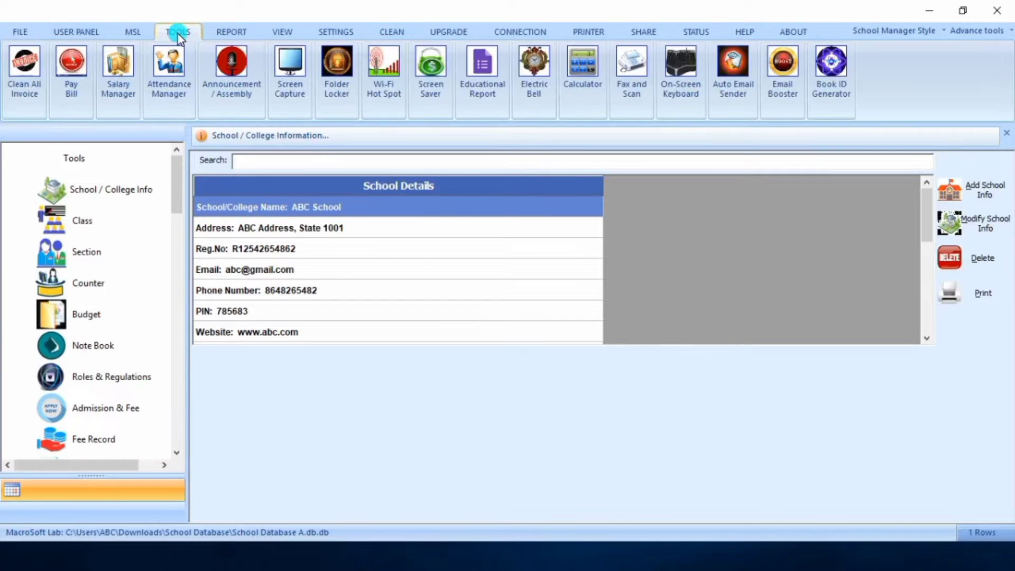
{"action": "left_click", "coordinate": [99, 99]}
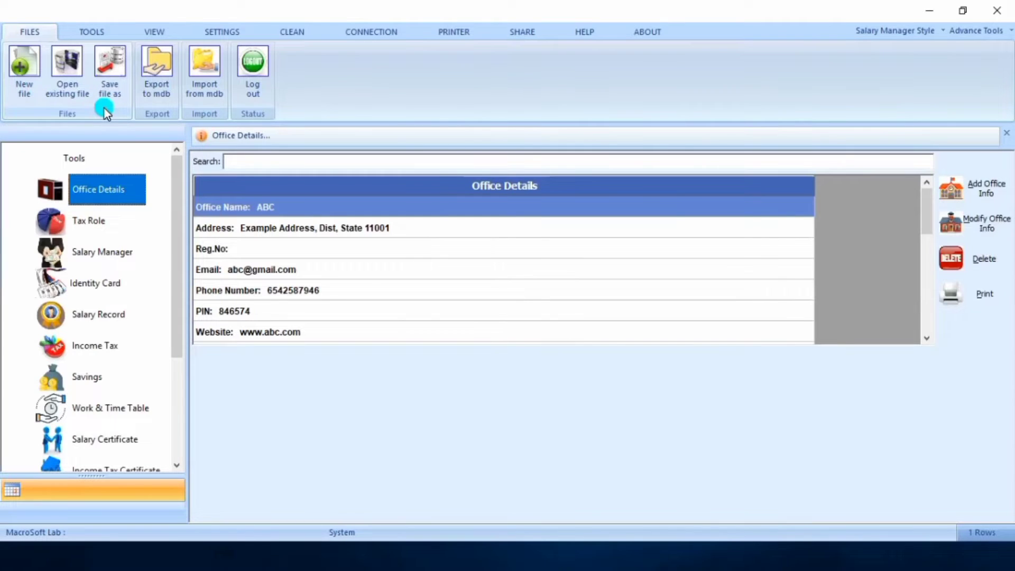
{"action": "left_click", "coordinate": [86, 253]}
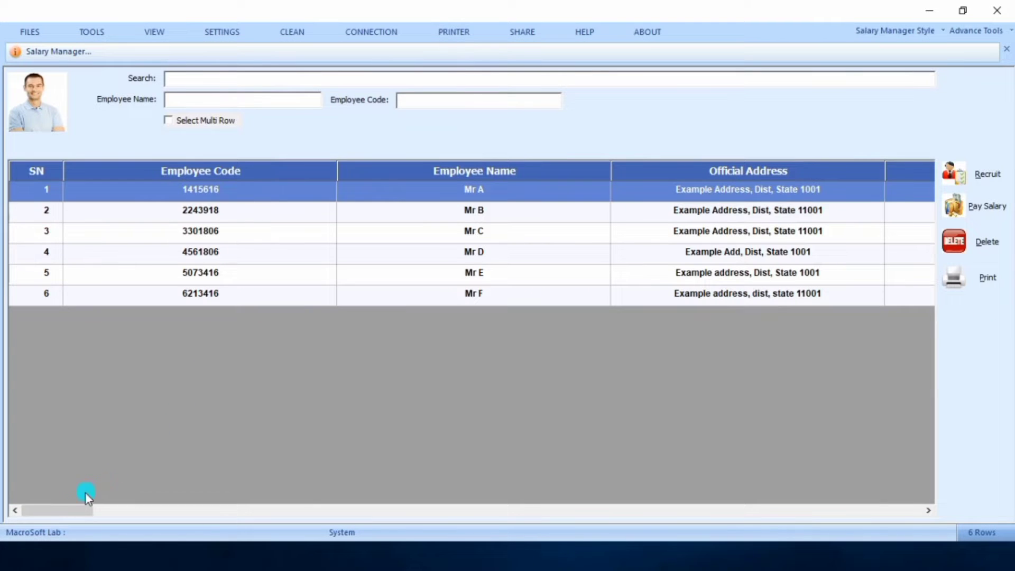
{"action": "left_click_drag", "start_coordinate": [61, 511], "coordinate": [897, 516]}
{"action": "double_click", "coordinate": [889, 487]}
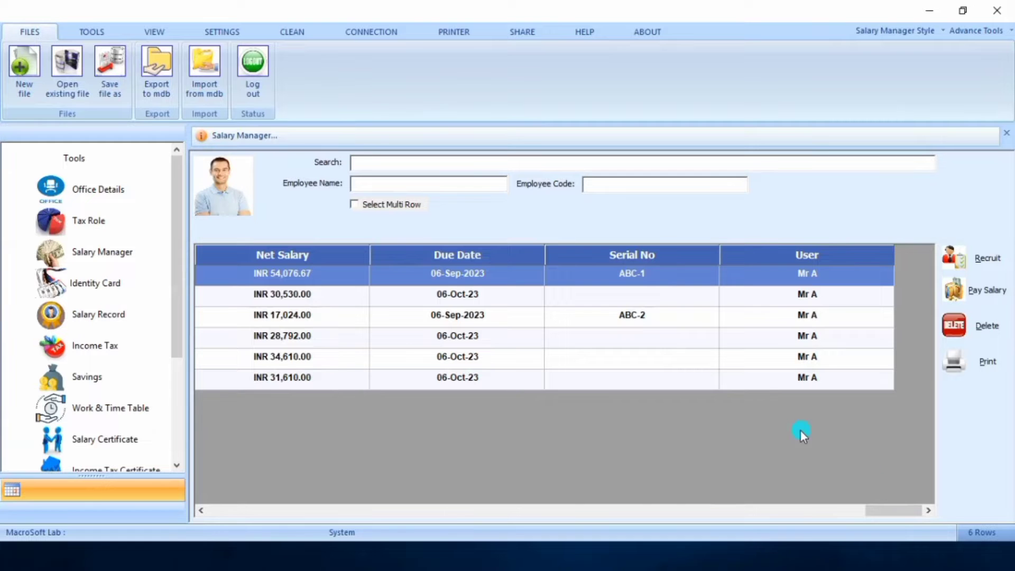
Step: Enable Print Picture on ID Card in the print settings and save the settings
{"action": "left_click", "coordinate": [208, 33]}
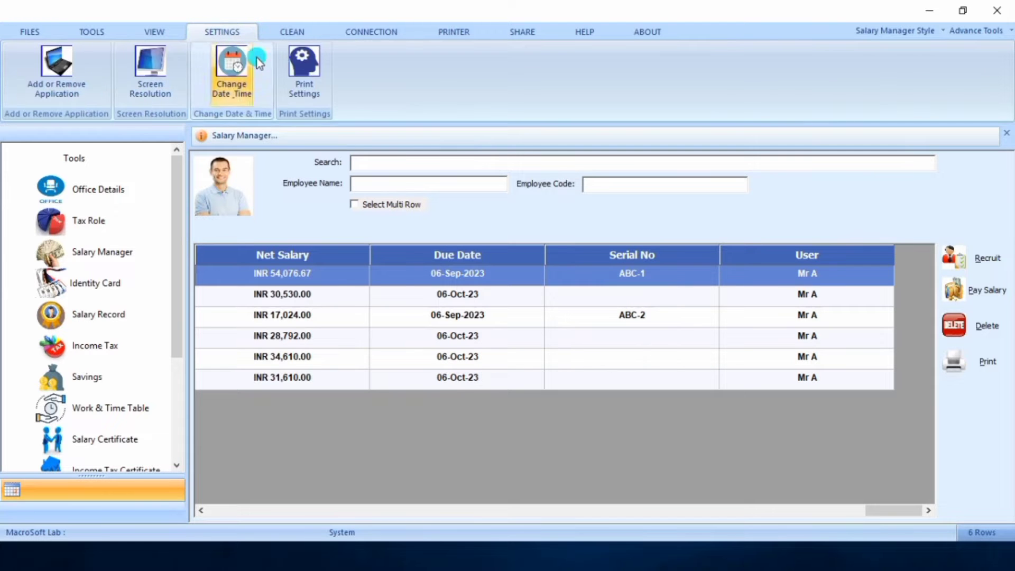
{"action": "left_click", "coordinate": [293, 75]}
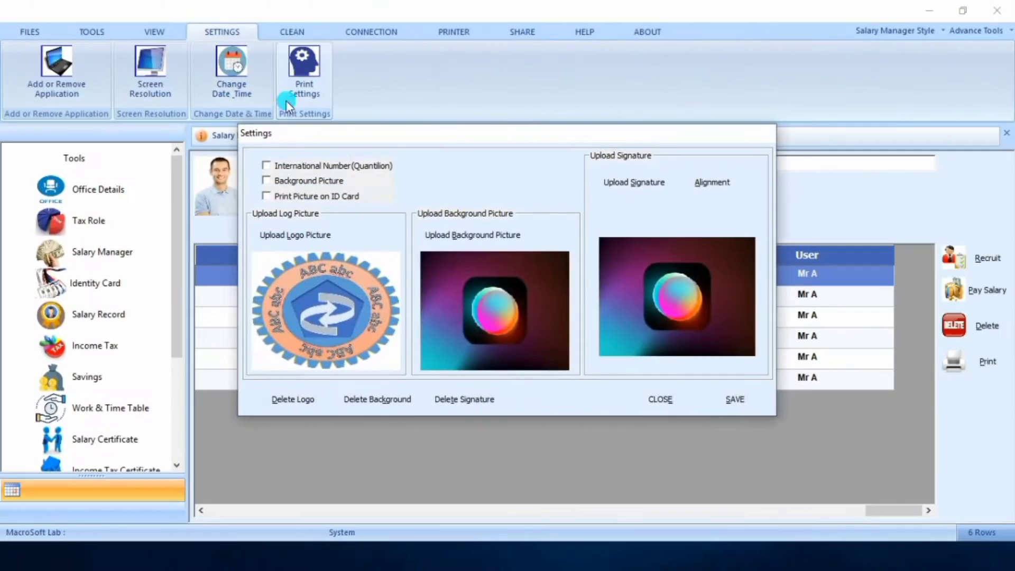
{"action": "left_click", "coordinate": [277, 197]}
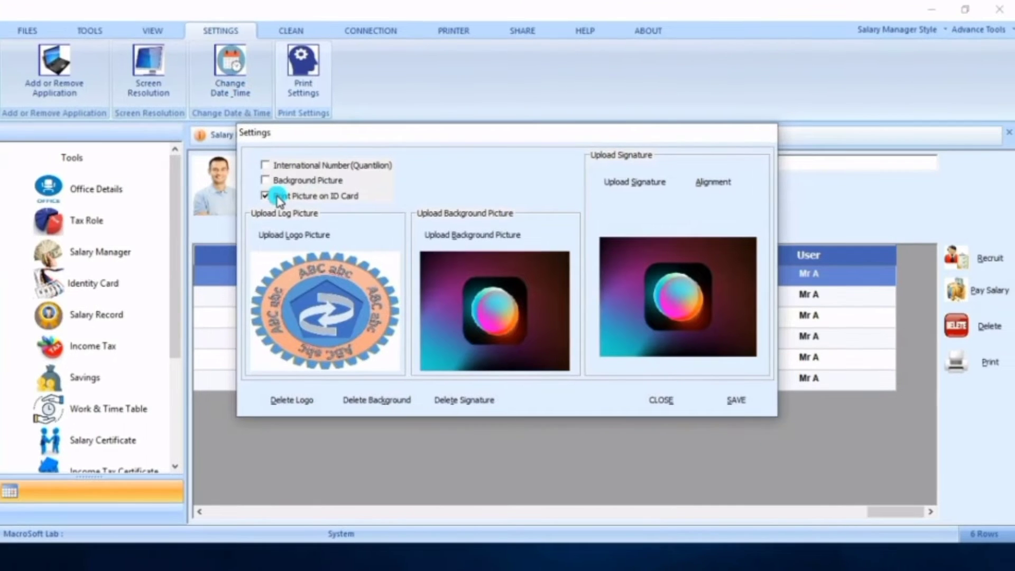
{"action": "left_click", "coordinate": [727, 395]}
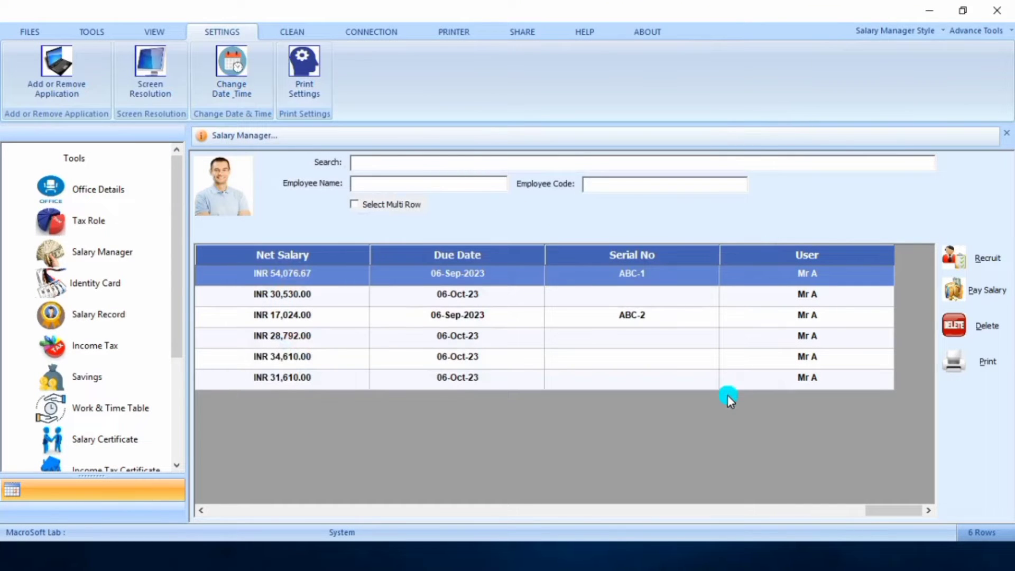
Step: Create an identity card for the first employee in the Employee ID list
{"action": "left_click", "coordinate": [111, 290]}
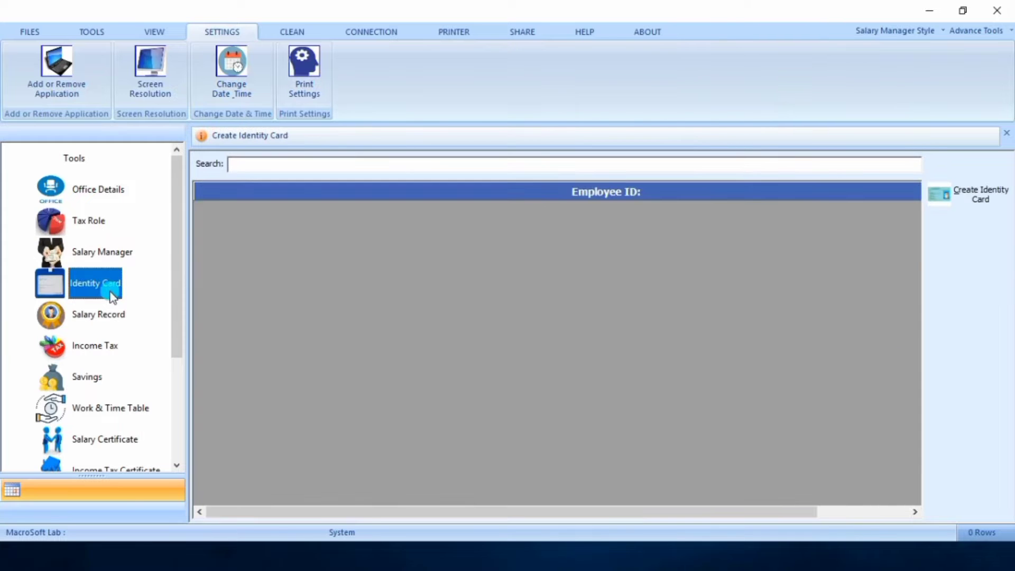
{"action": "left_click", "coordinate": [947, 193]}
{"action": "left_click", "coordinate": [534, 208]}
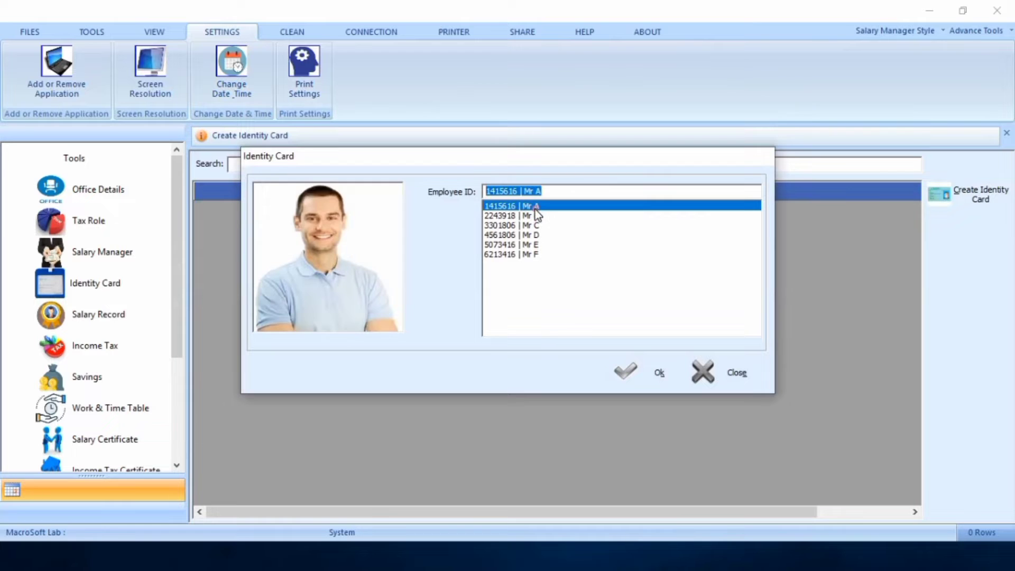
{"action": "left_click", "coordinate": [630, 369]}
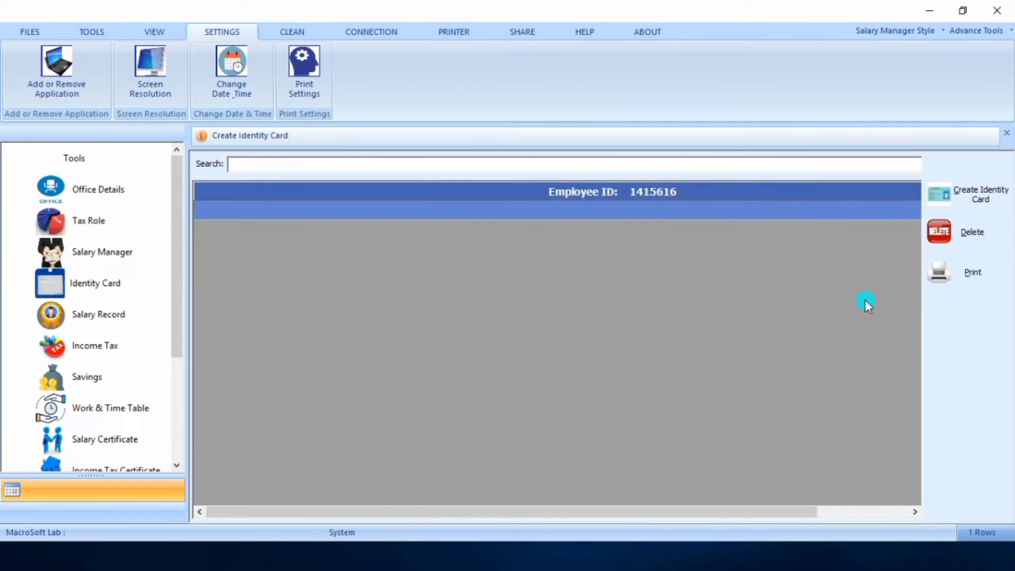
Step: Print the identity card with Microsoft Print to PDF and save it on the Desktop as "Identity Card"
{"action": "left_click", "coordinate": [966, 271]}
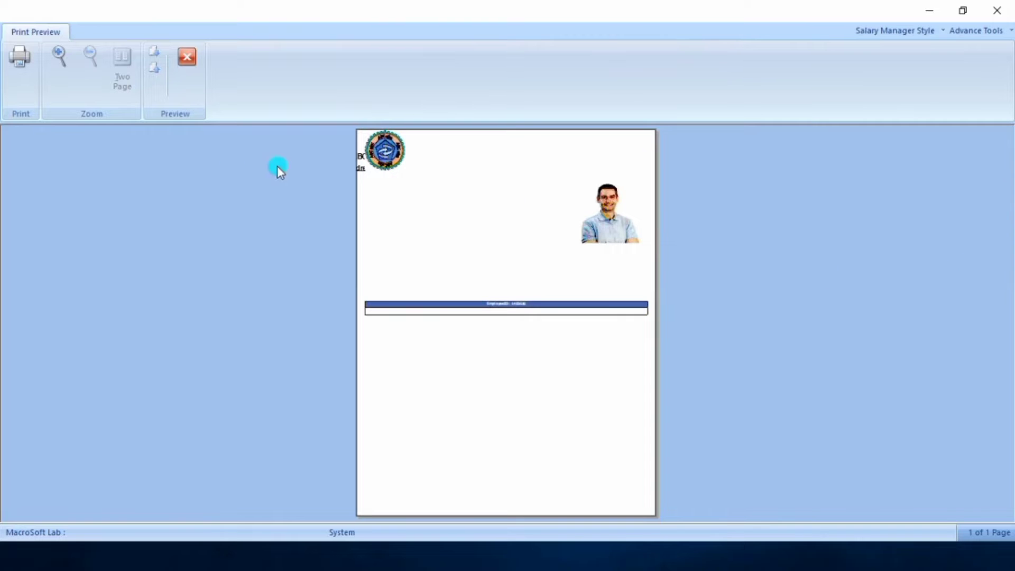
{"action": "left_click", "coordinate": [18, 79]}
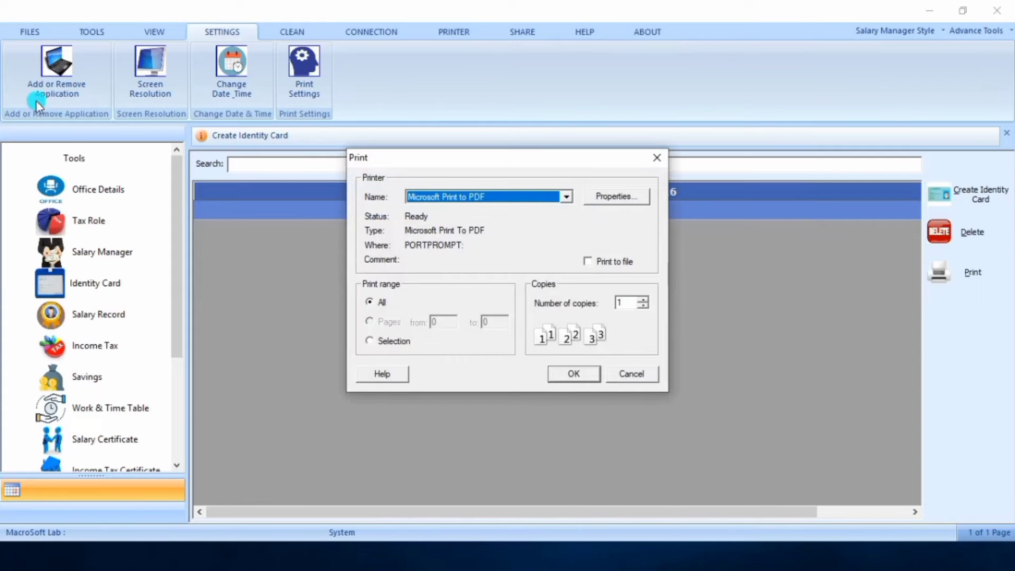
{"action": "left_click", "coordinate": [588, 378]}
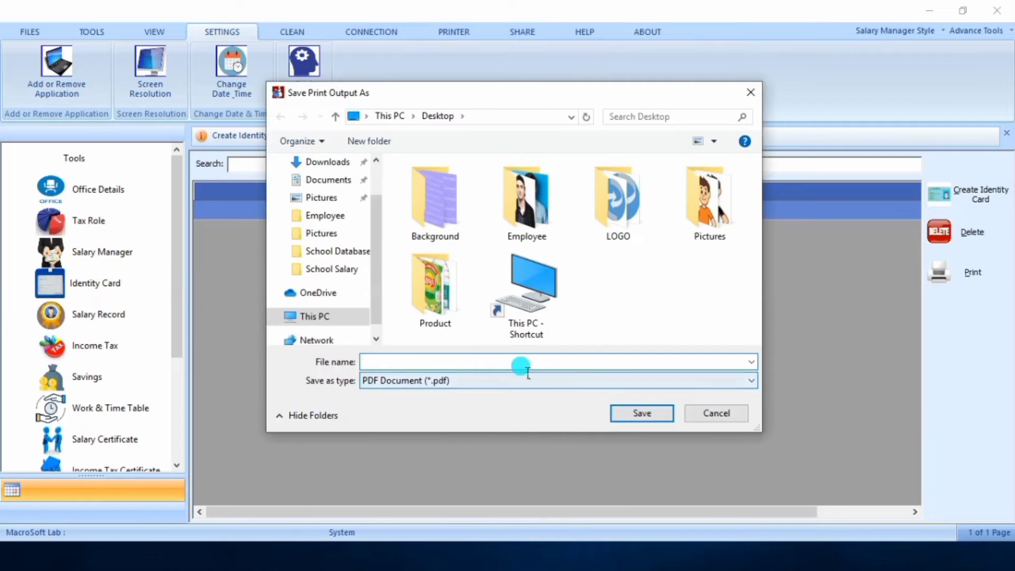
{"action": "left_click", "coordinate": [526, 365]}
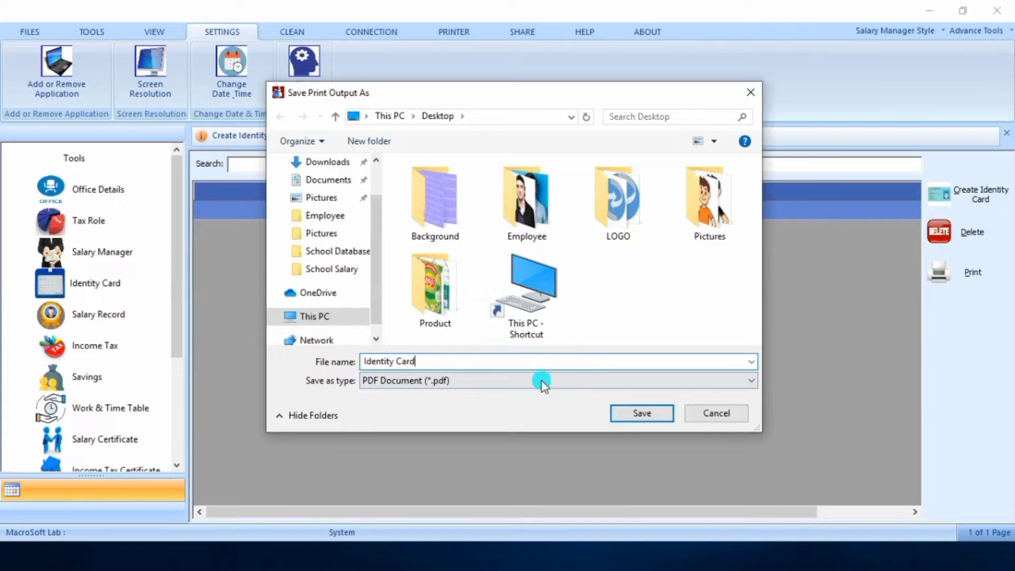
{"action": "left_click", "coordinate": [639, 412]}
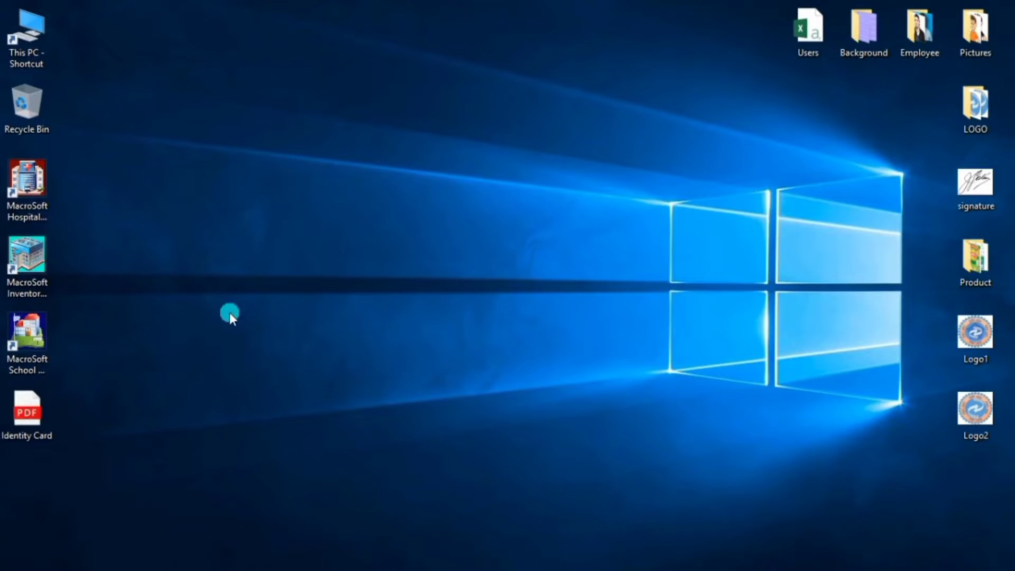
Step: Open the Identity Card PDF from the desktop and check the printed card's photo and details at a larger size
{"action": "double_click", "coordinate": [13, 402]}
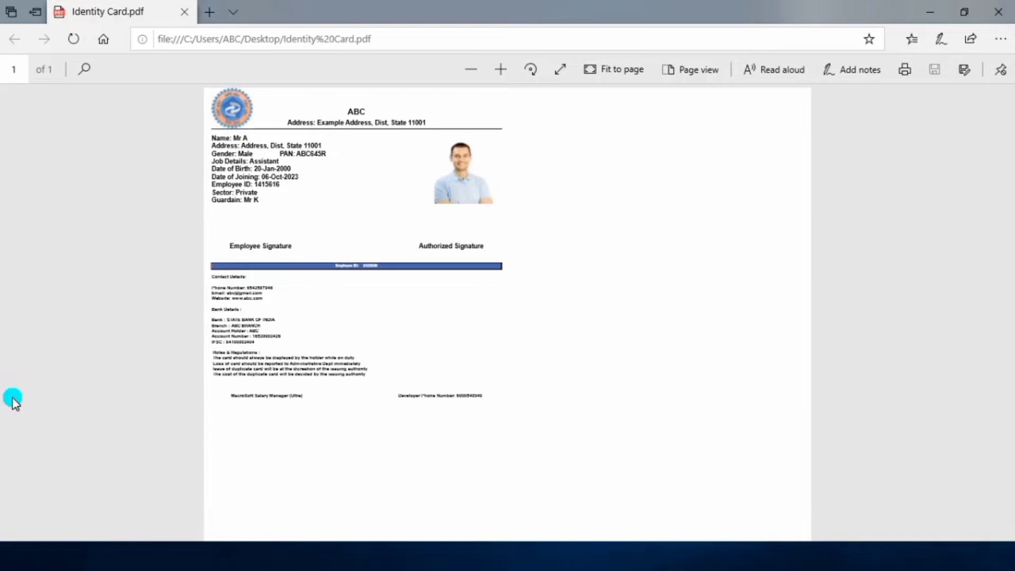
{"action": "left_click", "coordinate": [596, 74]}
{"action": "left_click", "coordinate": [595, 74]}
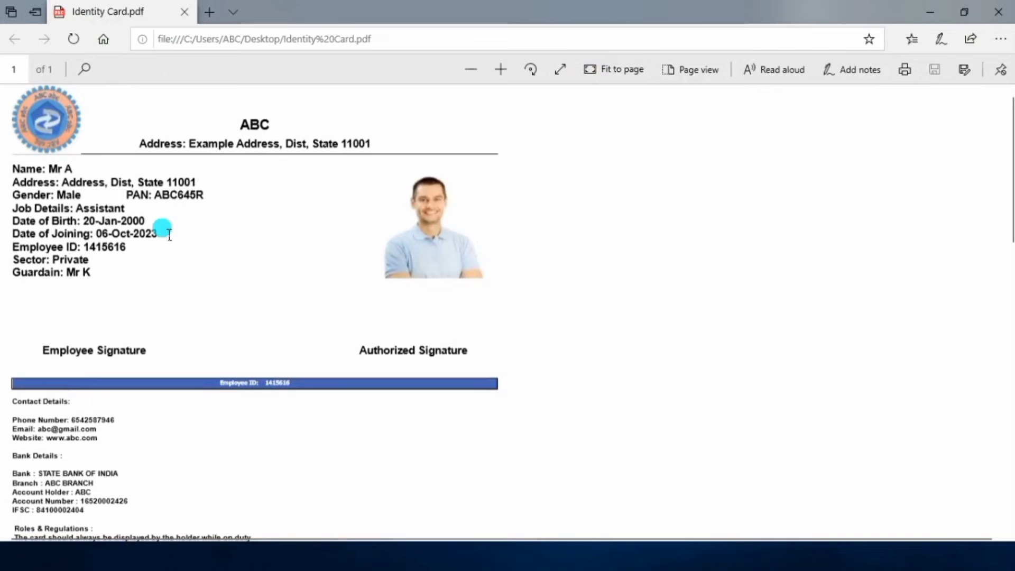
{"action": "scroll", "coordinate": [169, 227], "scroll_direction": "down", "scroll_amount": 2}
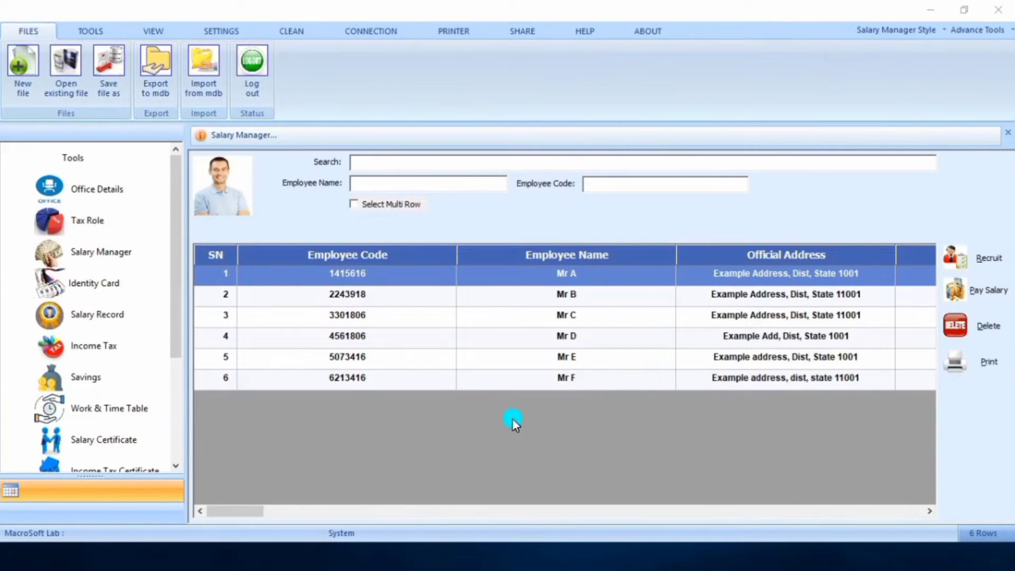
Step: Upload the "signature" image from the Desktop as the signature in the print settings
{"action": "left_click", "coordinate": [222, 32]}
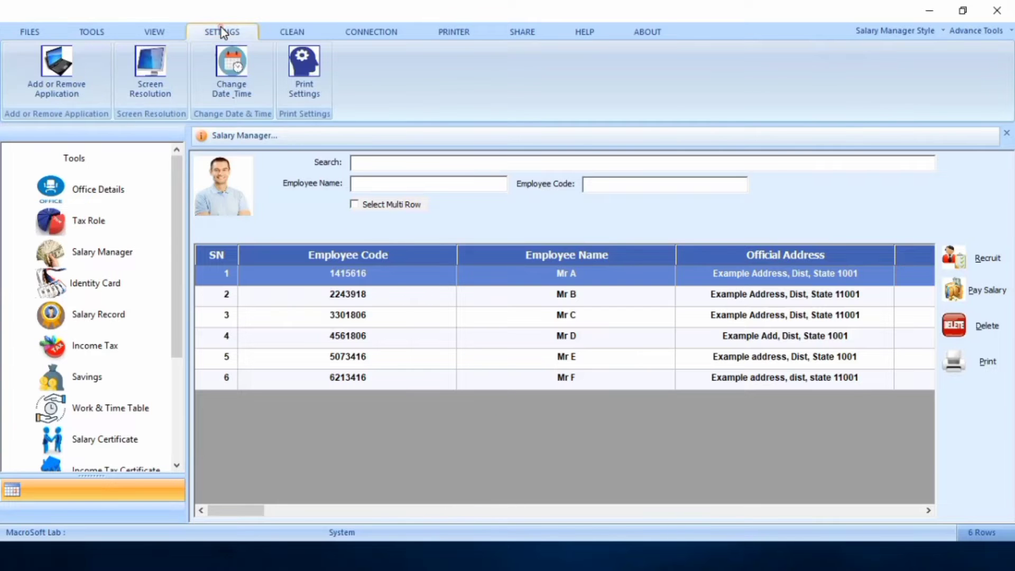
{"action": "left_click", "coordinate": [286, 73]}
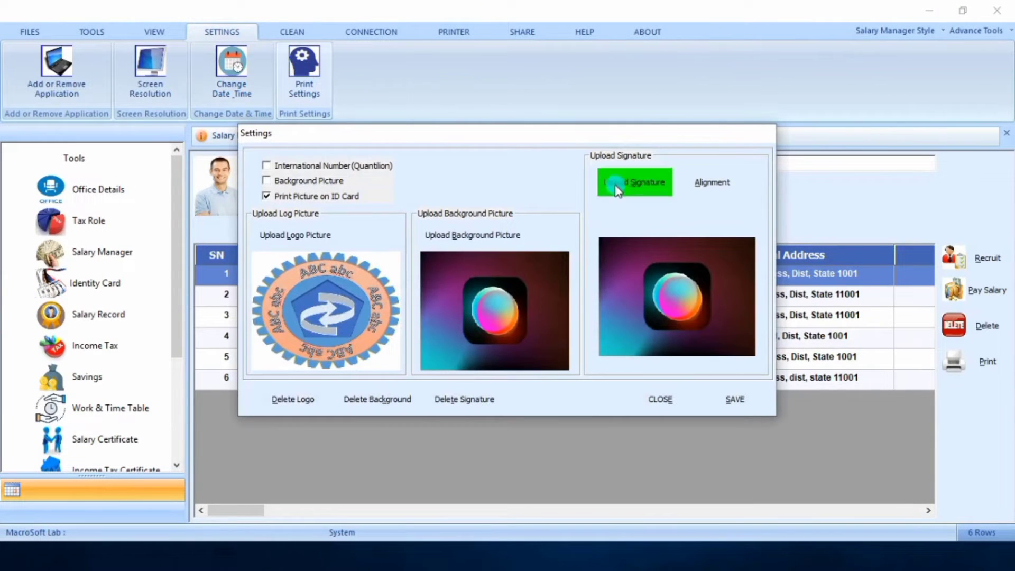
{"action": "left_click", "coordinate": [618, 190]}
{"action": "left_click", "coordinate": [691, 291]}
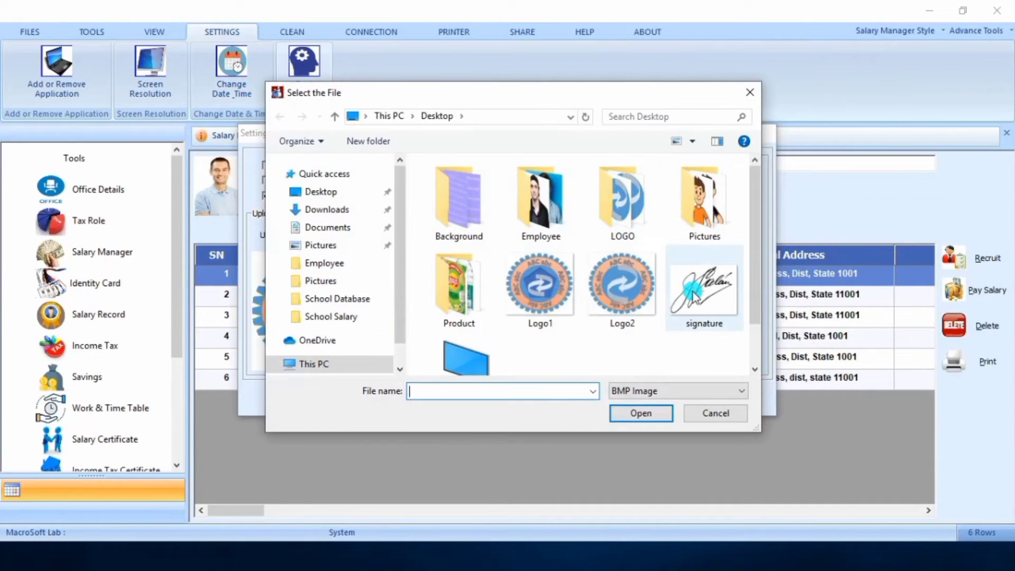
{"action": "left_click", "coordinate": [635, 414]}
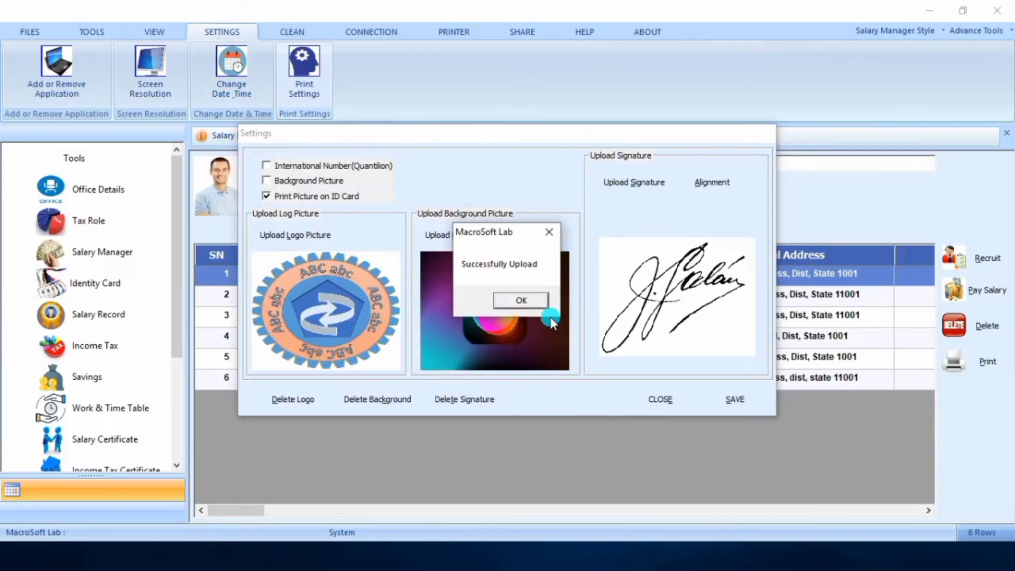
{"action": "left_click", "coordinate": [533, 302]}
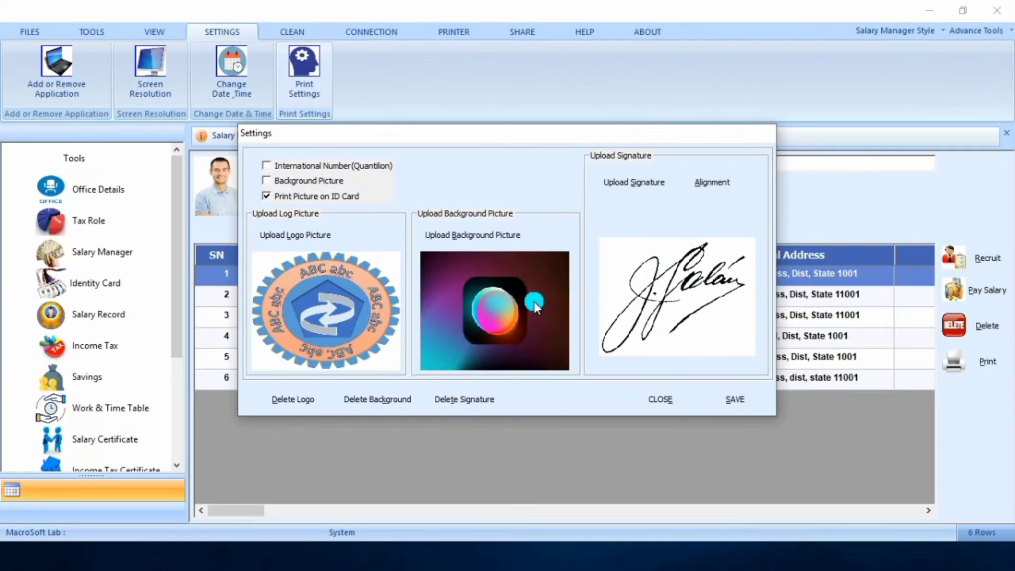
Step: Place the ID card signature just above the Authorized Signature label in the alignment layout and save its position
{"action": "left_click", "coordinate": [729, 185]}
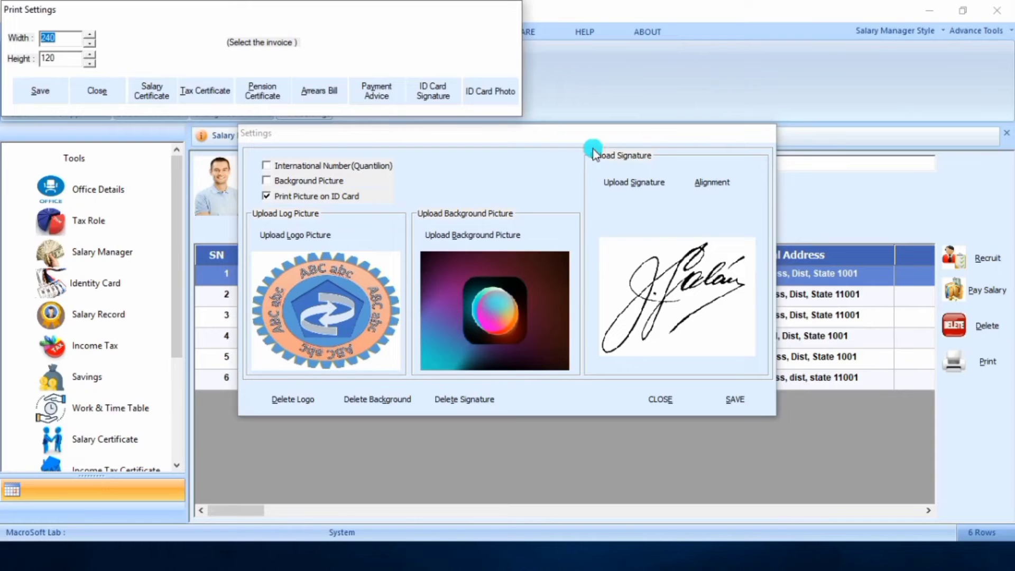
{"action": "left_click", "coordinate": [436, 92]}
{"action": "left_click", "coordinate": [436, 90]}
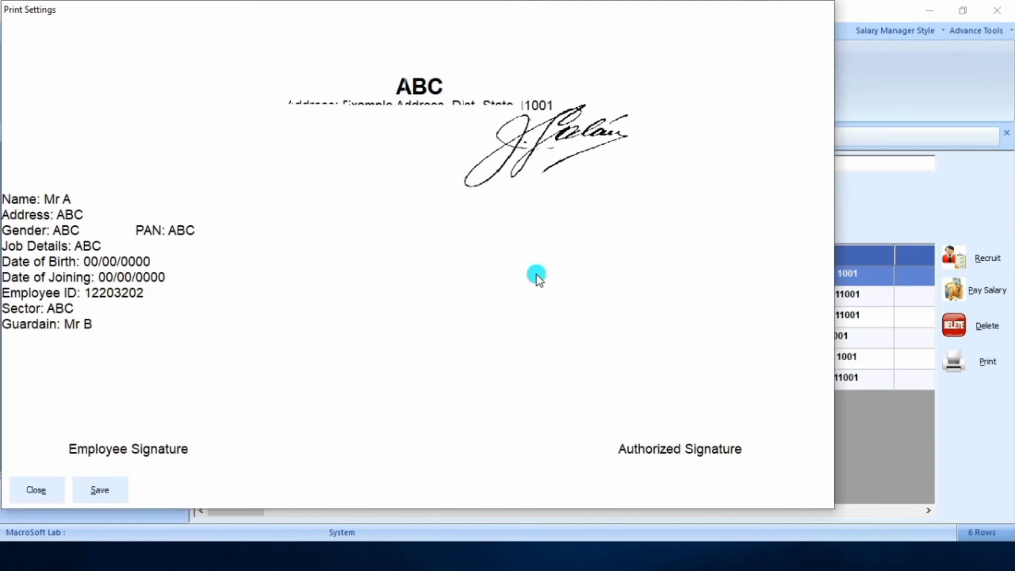
{"action": "left_click", "coordinate": [598, 354]}
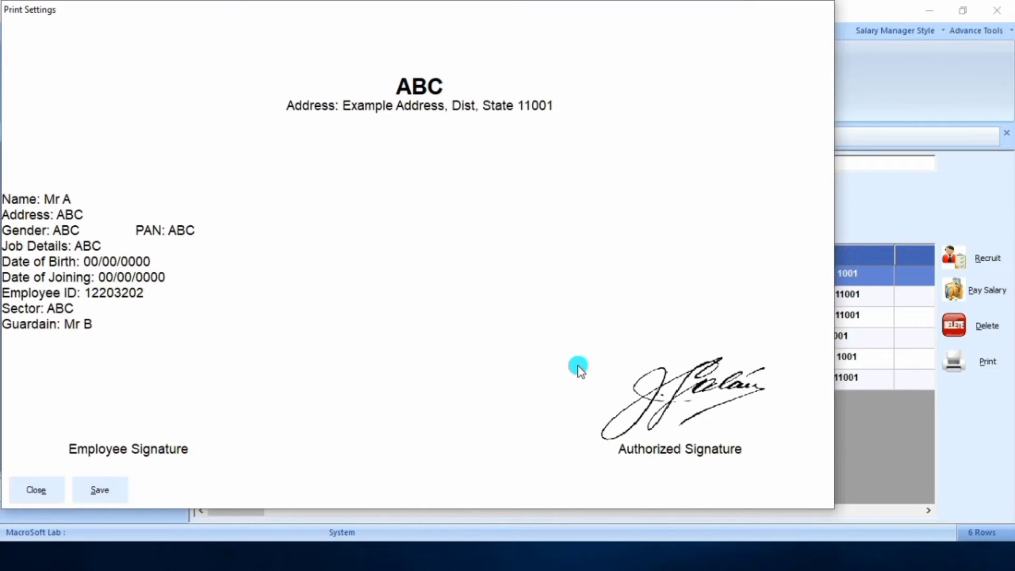
{"action": "left_click", "coordinate": [110, 486]}
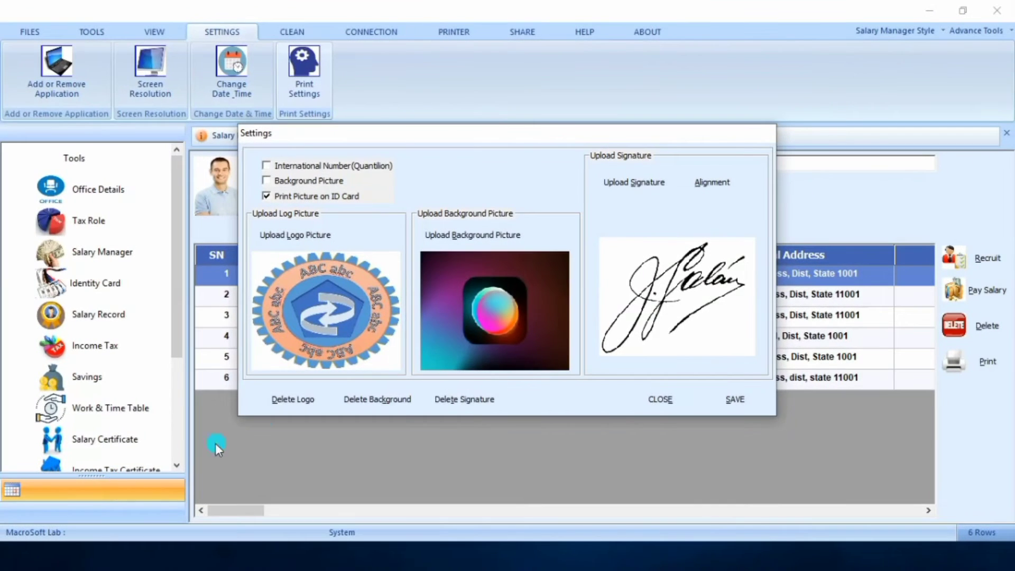
Step: Open the ID card photo alignment, return to the print settings and save them
{"action": "left_click", "coordinate": [719, 191]}
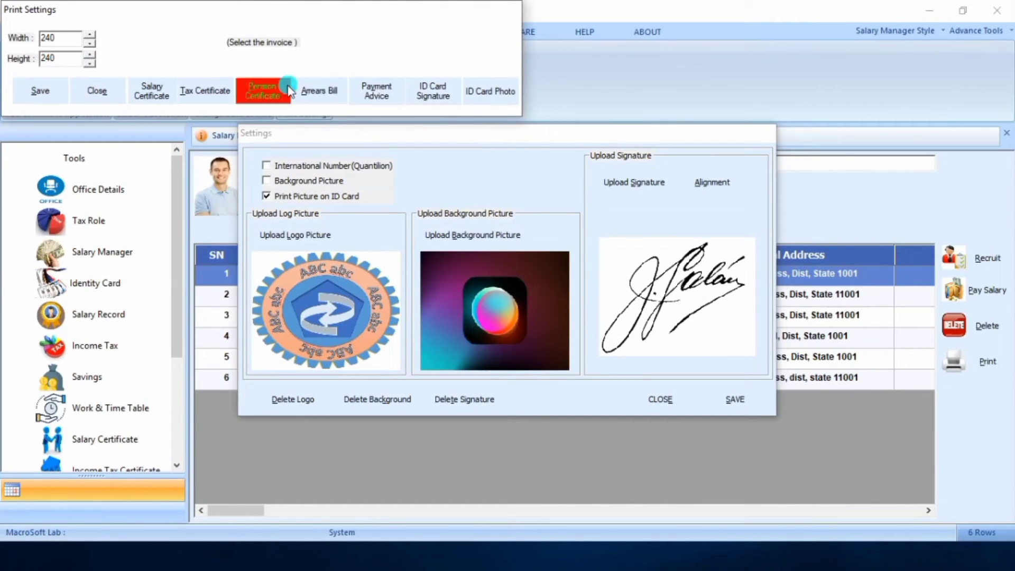
{"action": "left_click", "coordinate": [490, 102]}
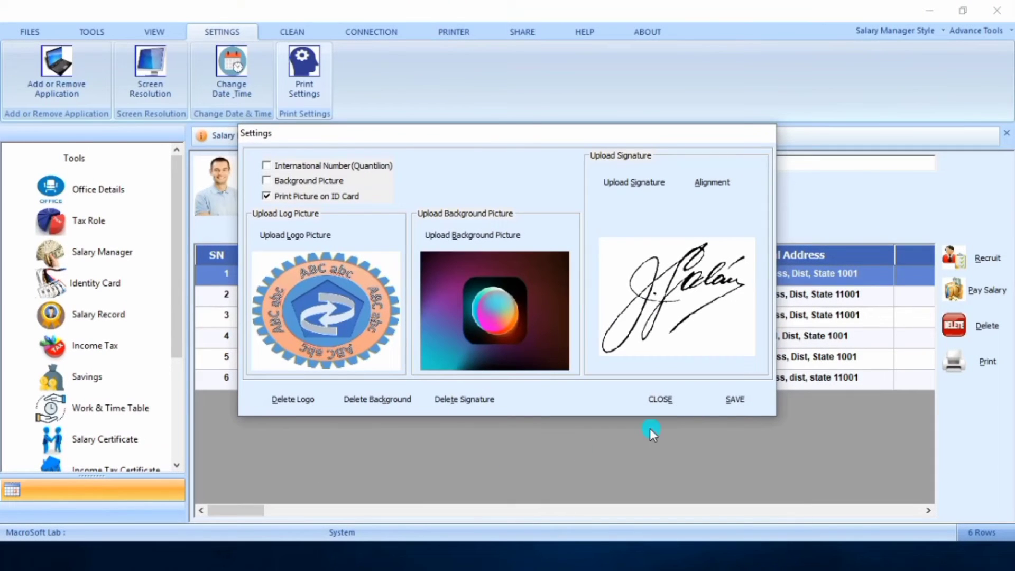
{"action": "left_click", "coordinate": [719, 407]}
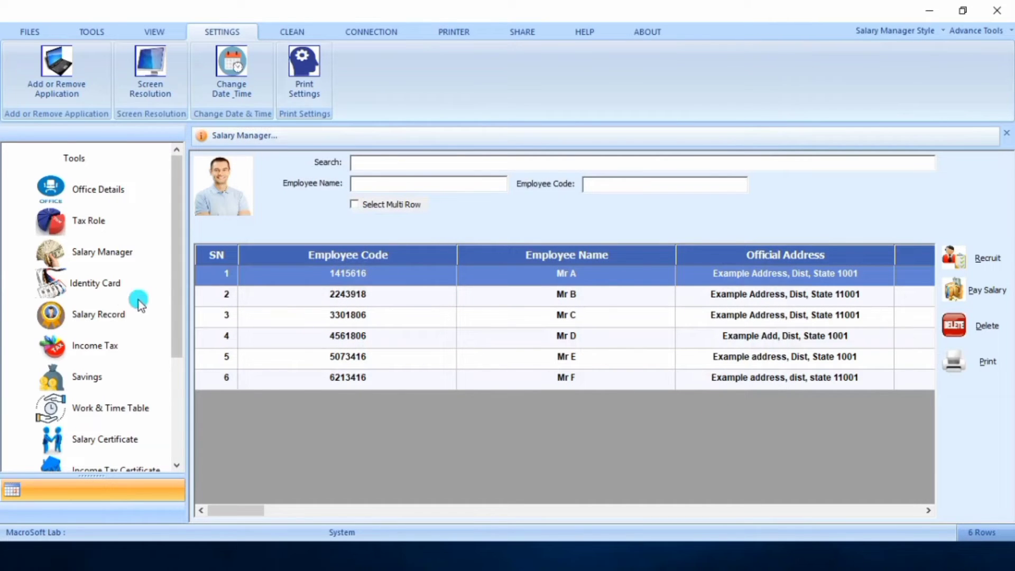
Step: Run the "=PAI" command in the Create Identity Card search to print all employees' ID cards
{"action": "left_click", "coordinate": [109, 292]}
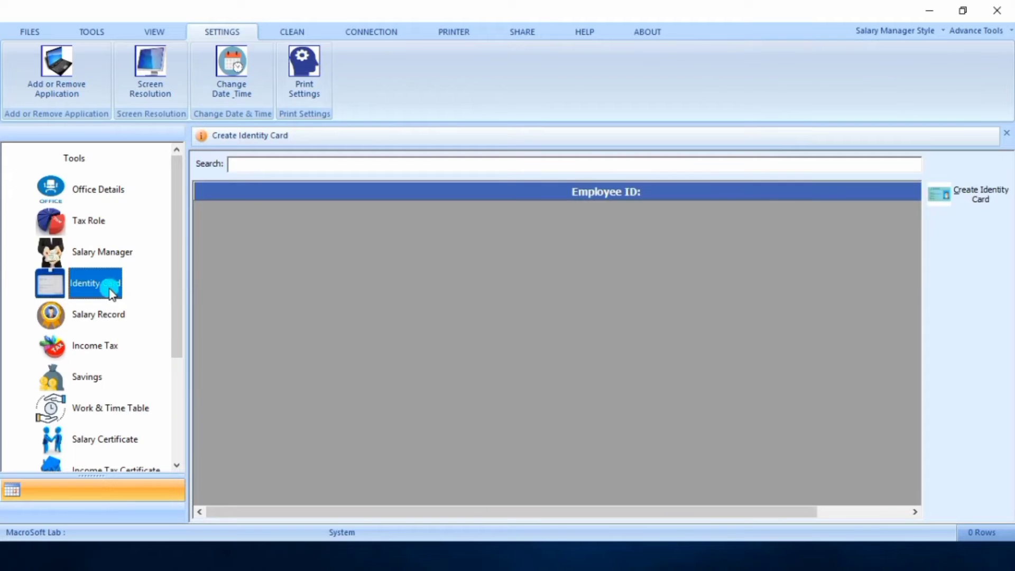
{"action": "left_click", "coordinate": [335, 164]}
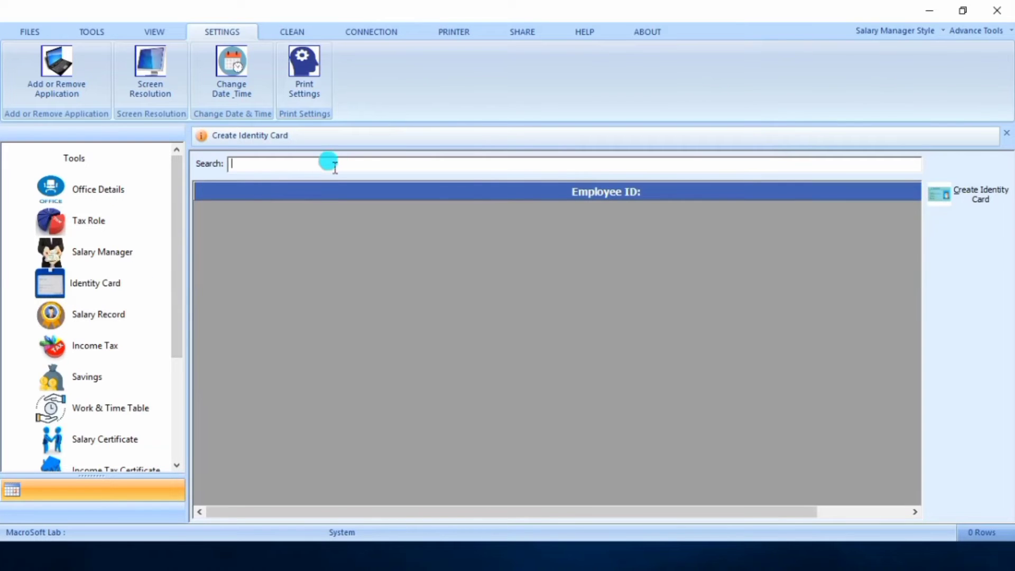
{"action": "type", "text": "=PAI"}
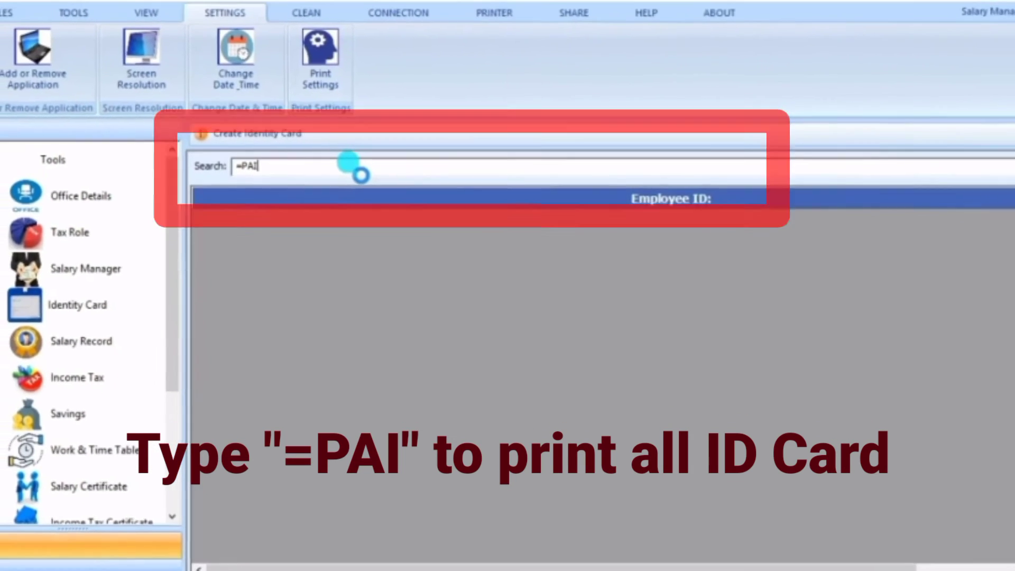
{"action": "key", "text": "Return"}
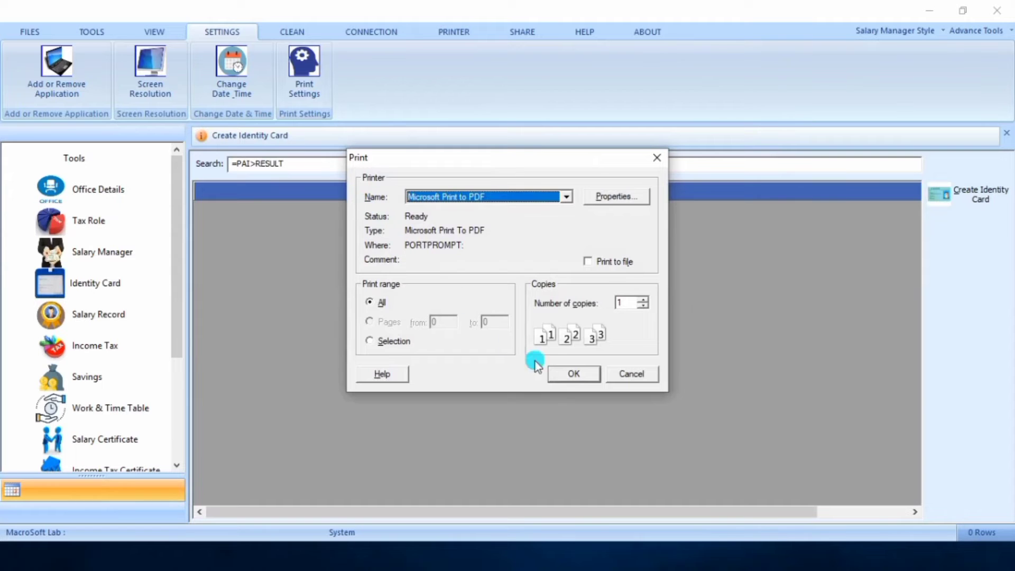
Step: Print all cards with Microsoft Print to PDF and save the file on the Desktop as "Identity Card"
{"action": "left_click", "coordinate": [573, 376]}
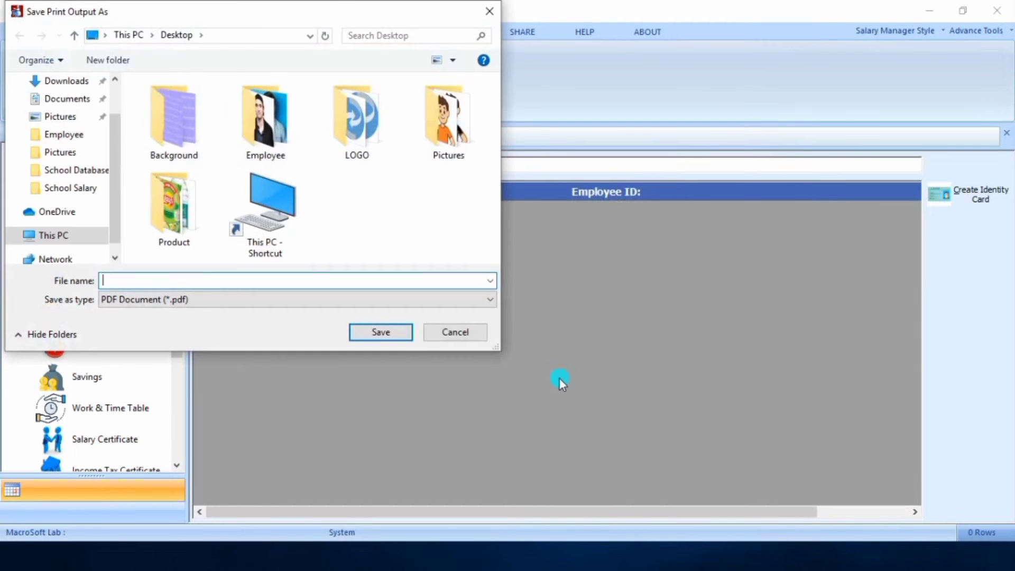
{"action": "left_click", "coordinate": [293, 281]}
{"action": "type", "text": "Identity Card"}
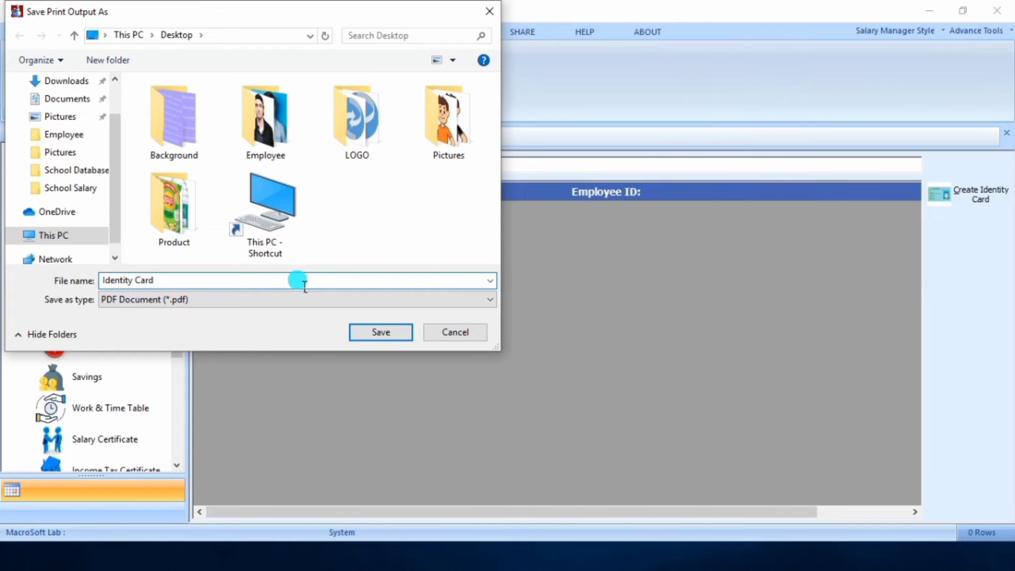
{"action": "left_click", "coordinate": [381, 328]}
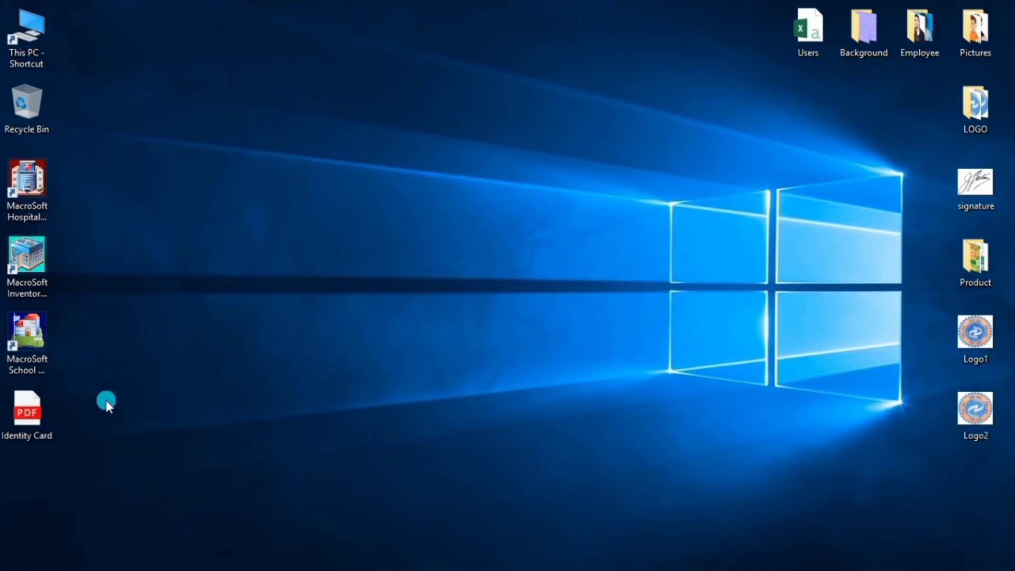
Step: Open the Identity Card PDF from the desktop and examine every employee's card, photo and signature at a larger size
{"action": "double_click", "coordinate": [35, 423]}
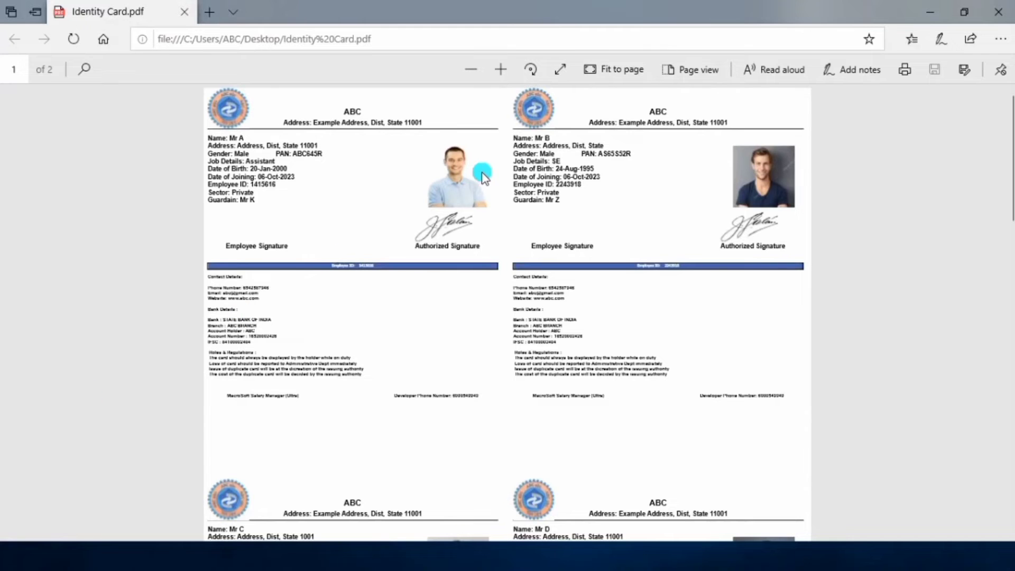
{"action": "scroll", "coordinate": [504, 167], "scroll_direction": "down", "scroll_amount": 7}
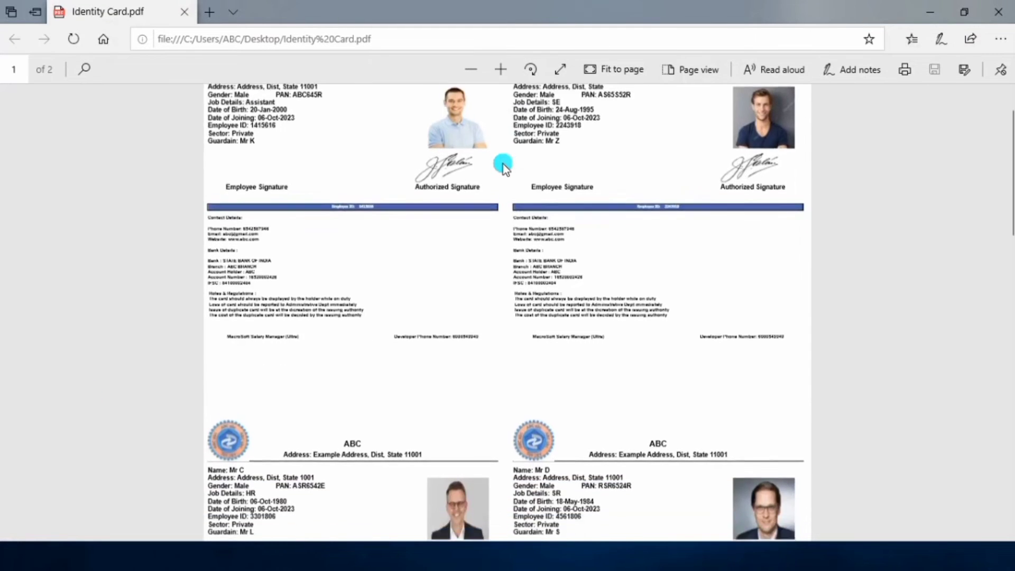
{"action": "scroll", "coordinate": [503, 167], "scroll_direction": "down", "scroll_amount": 8}
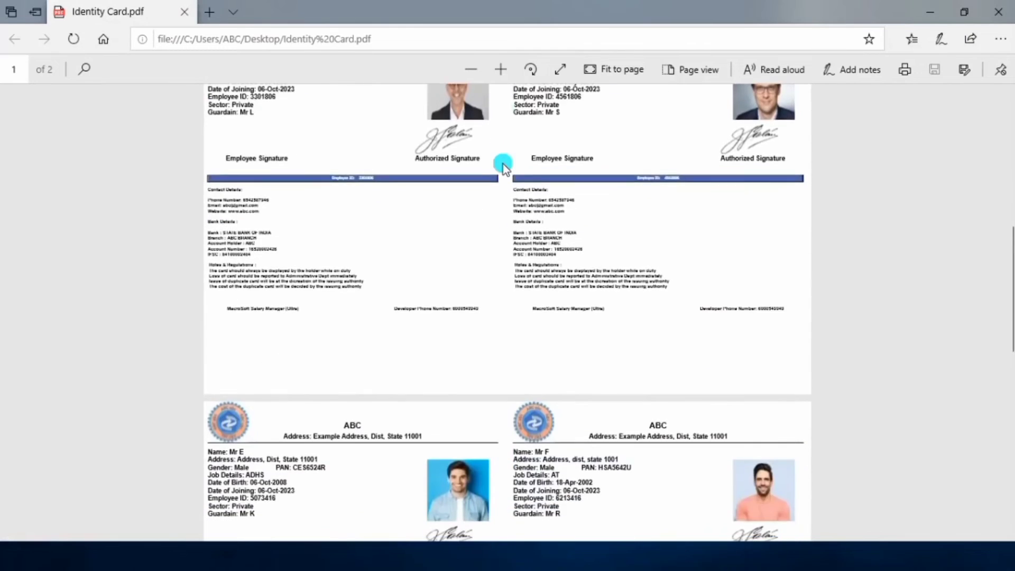
{"action": "scroll", "coordinate": [504, 165], "scroll_direction": "up", "scroll_amount": 15}
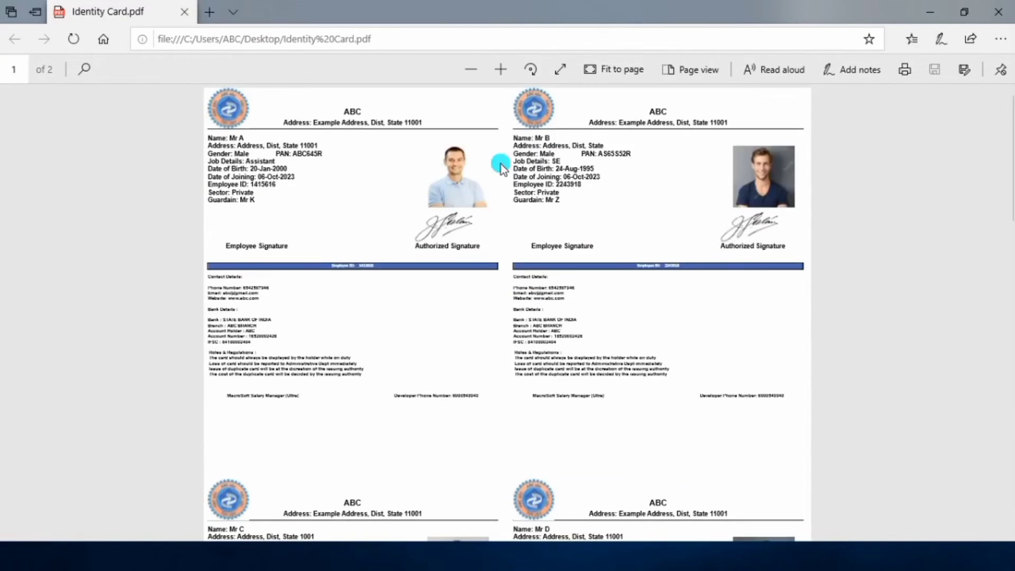
{"action": "left_click", "coordinate": [619, 78]}
{"action": "left_click", "coordinate": [619, 78]}
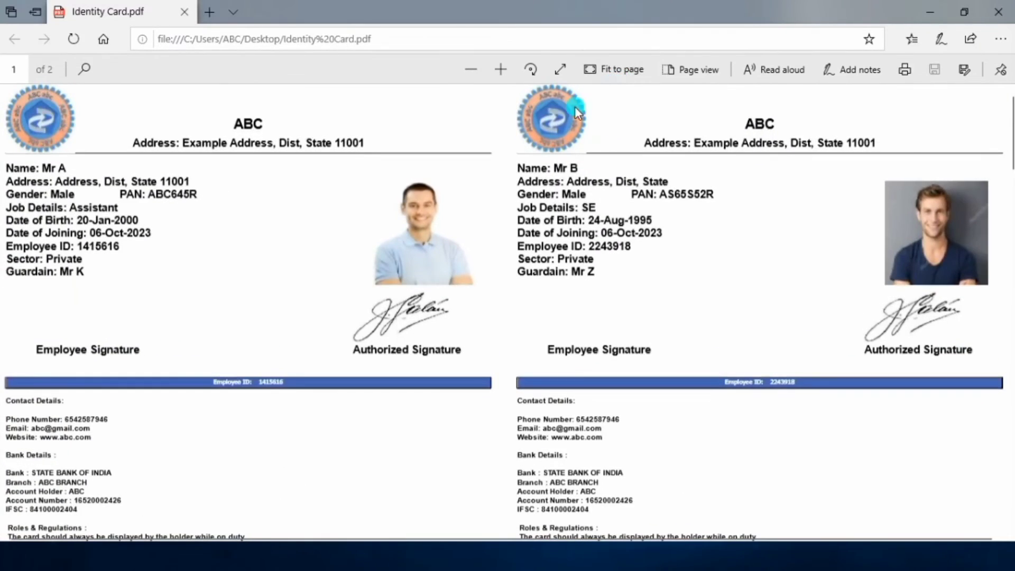
{"action": "scroll", "coordinate": [529, 125], "scroll_direction": "down", "scroll_amount": 6}
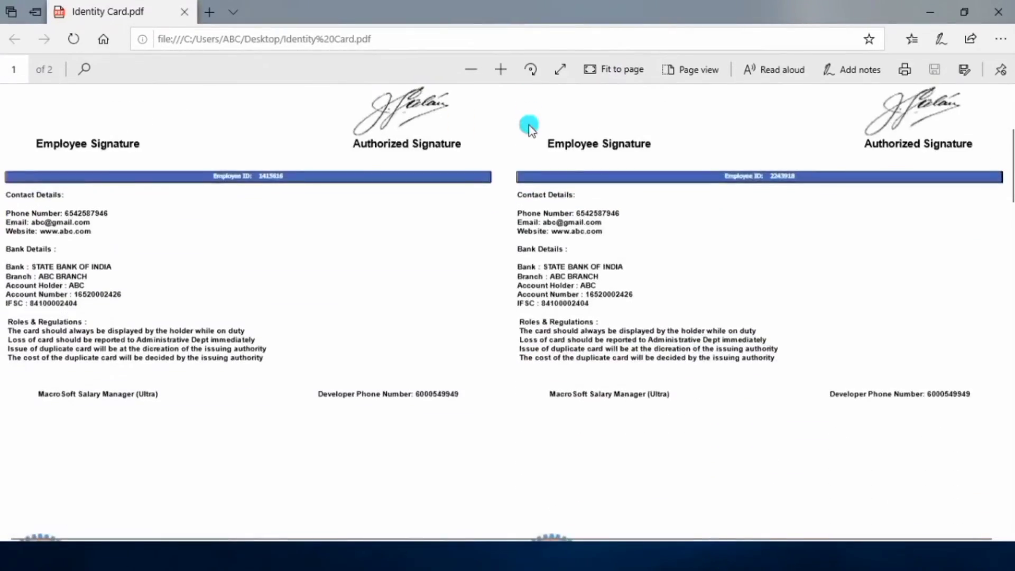
{"action": "scroll", "coordinate": [528, 127], "scroll_direction": "down", "scroll_amount": 10}
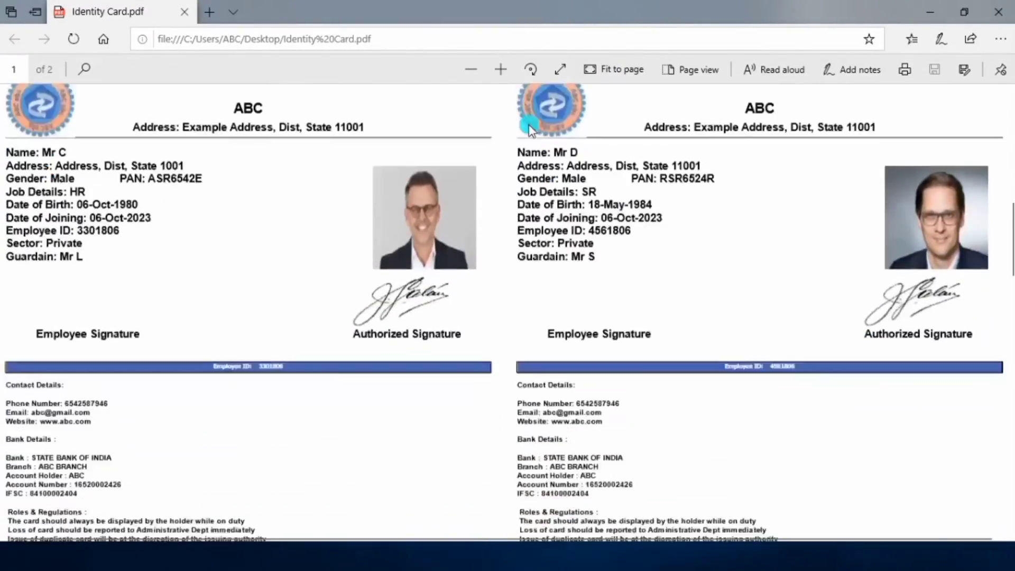
{"action": "scroll", "coordinate": [528, 127], "scroll_direction": "down", "scroll_amount": 12}
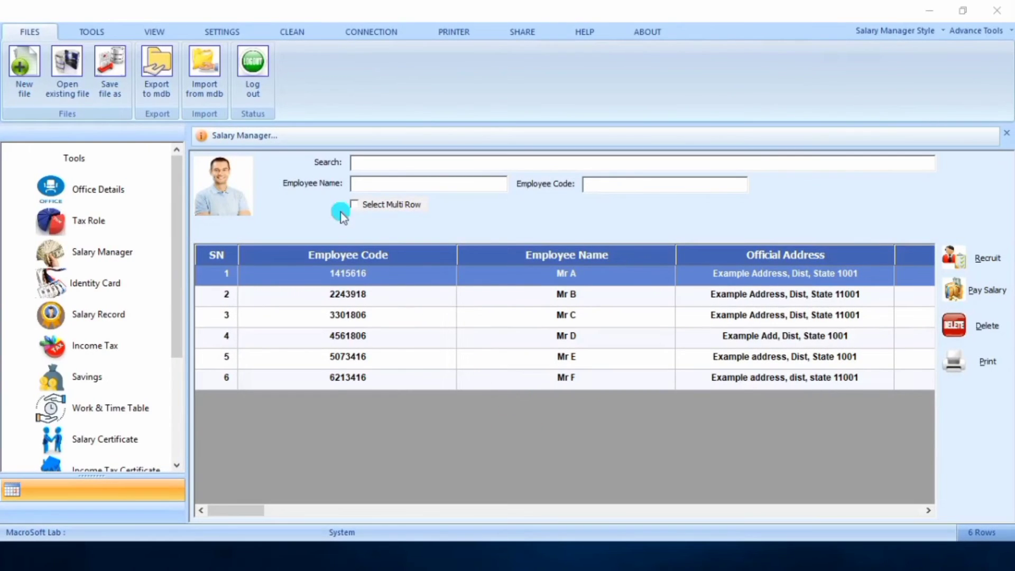
Step: Upload "Background 6" from the Desktop's Background folder as the background picture, enable Background Picture and save the print settings
{"action": "left_click", "coordinate": [239, 38]}
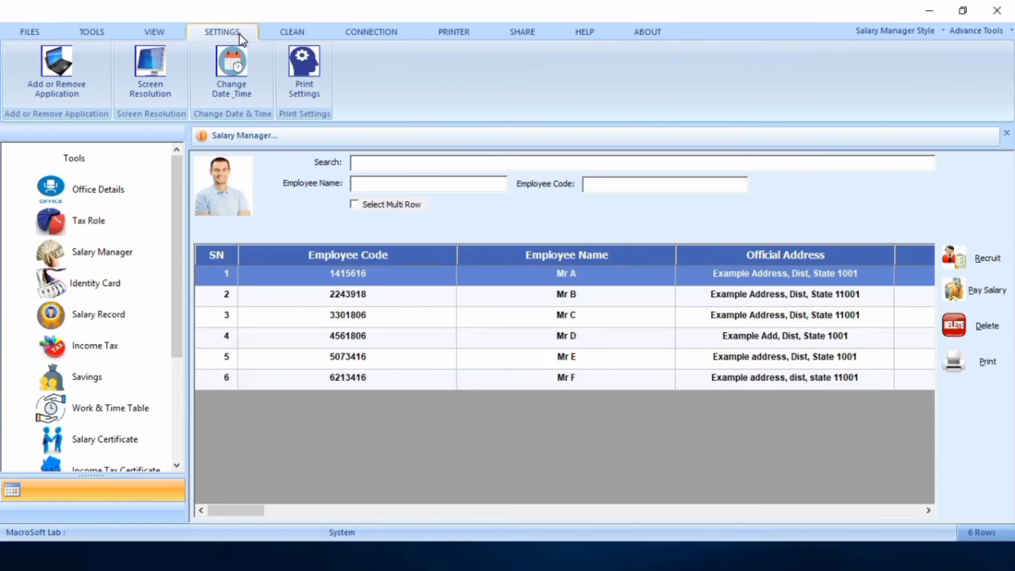
{"action": "left_click", "coordinate": [280, 82]}
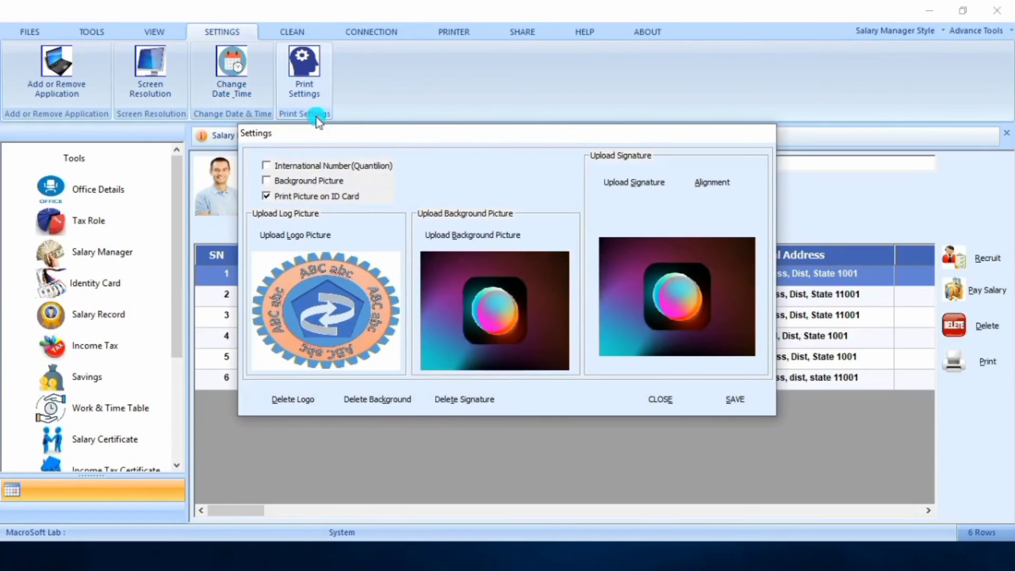
{"action": "left_click", "coordinate": [429, 232]}
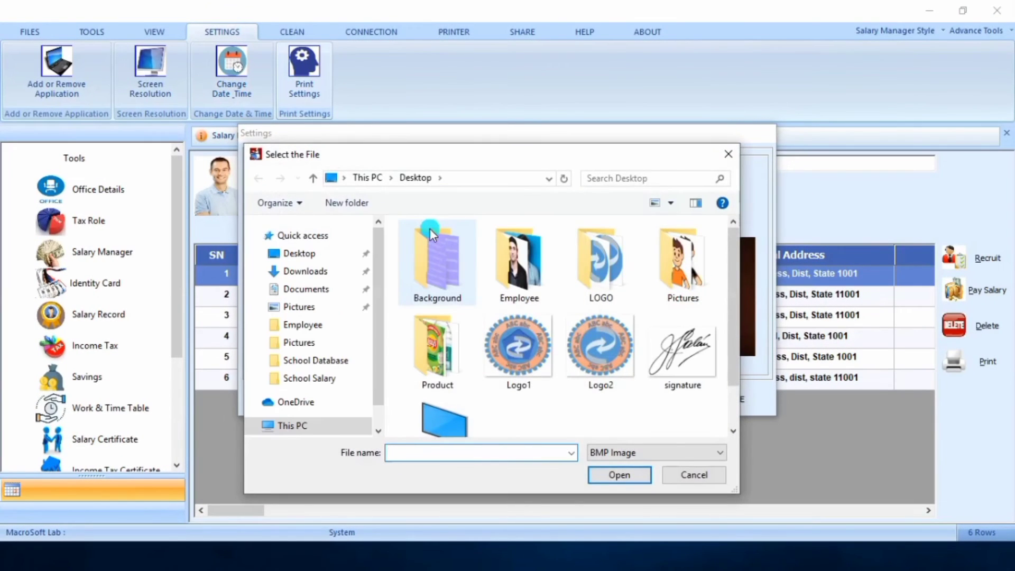
{"action": "double_click", "coordinate": [436, 253]}
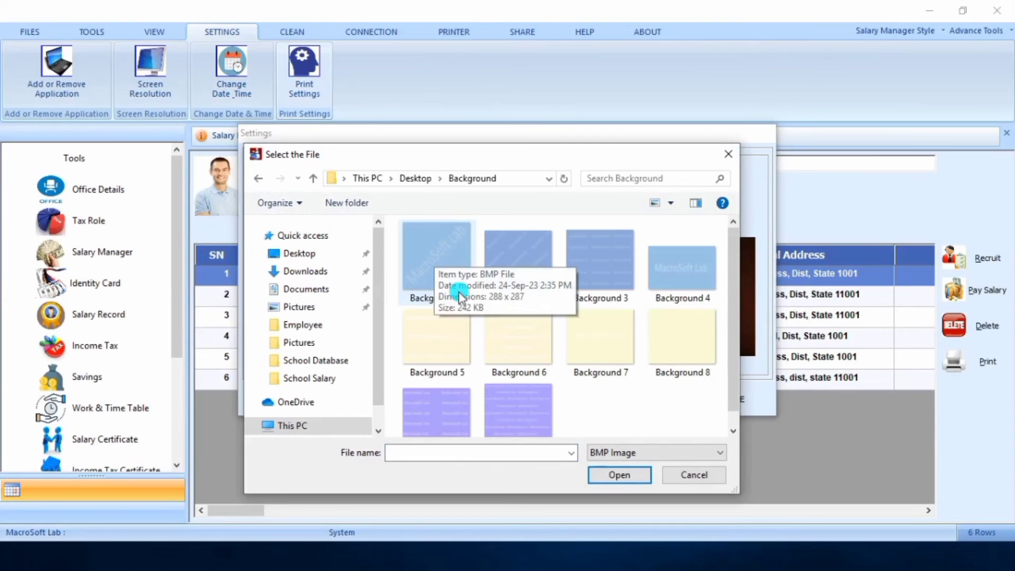
{"action": "left_click", "coordinate": [508, 360]}
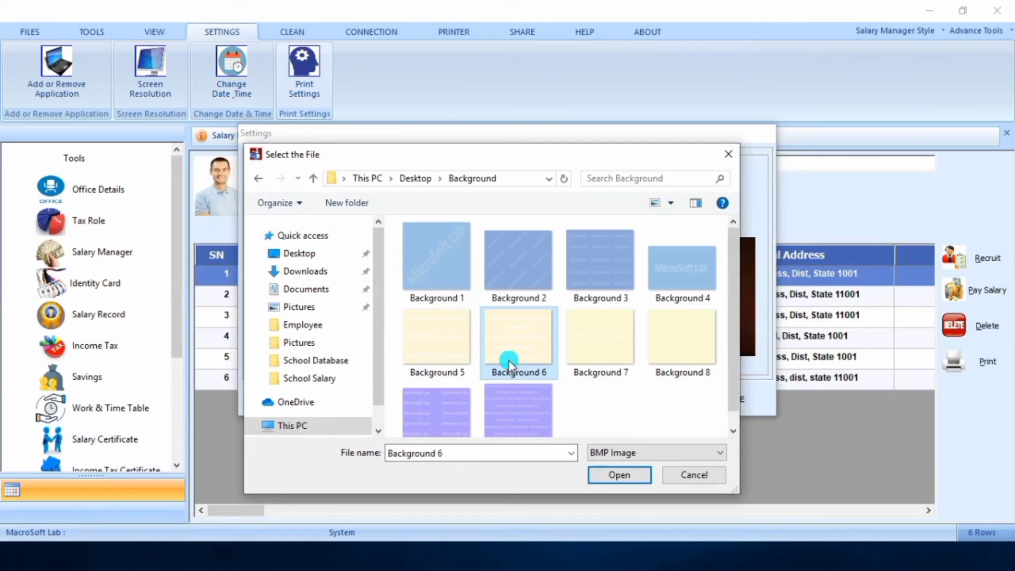
{"action": "left_click", "coordinate": [616, 472]}
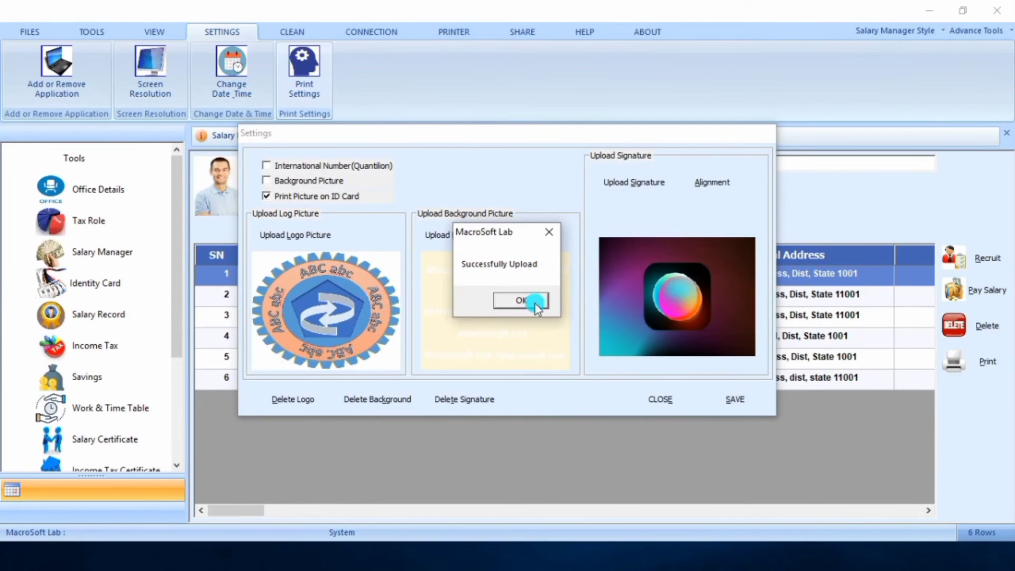
{"action": "left_click", "coordinate": [534, 301]}
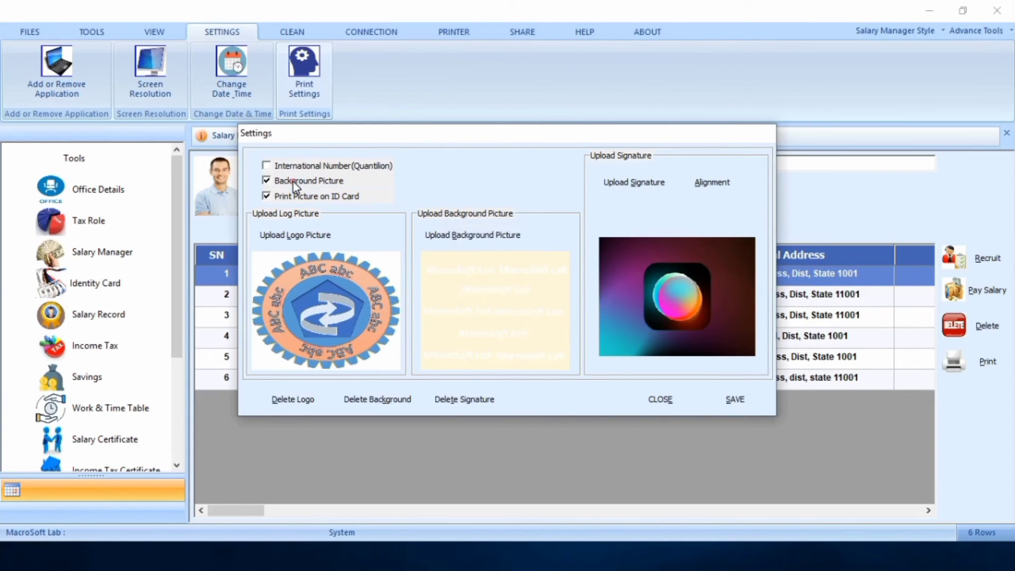
{"action": "left_click", "coordinate": [739, 401]}
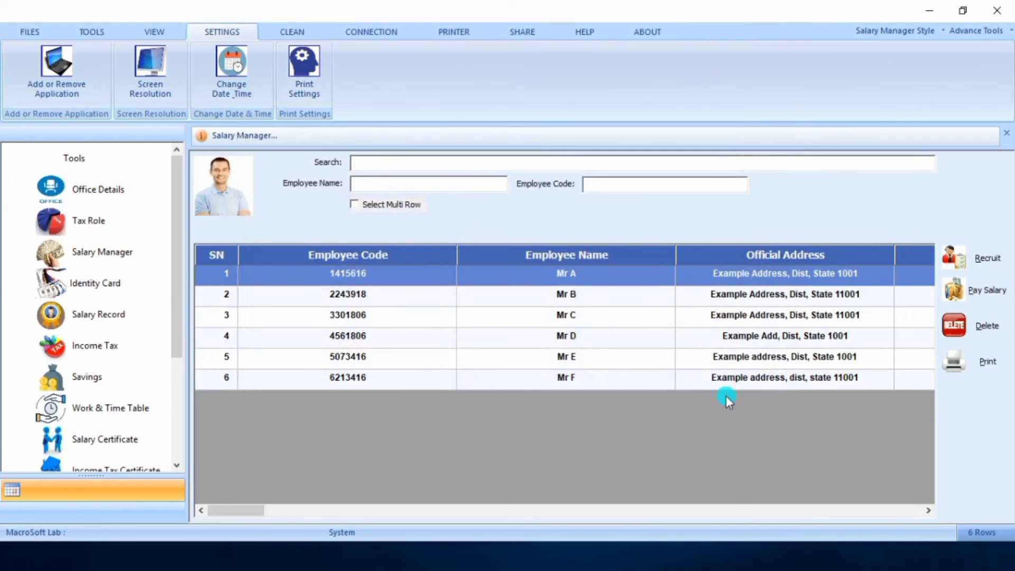
Step: Run the "=0" command in the Create Identity Card search to start printing employee ID cards
{"action": "left_click", "coordinate": [122, 290]}
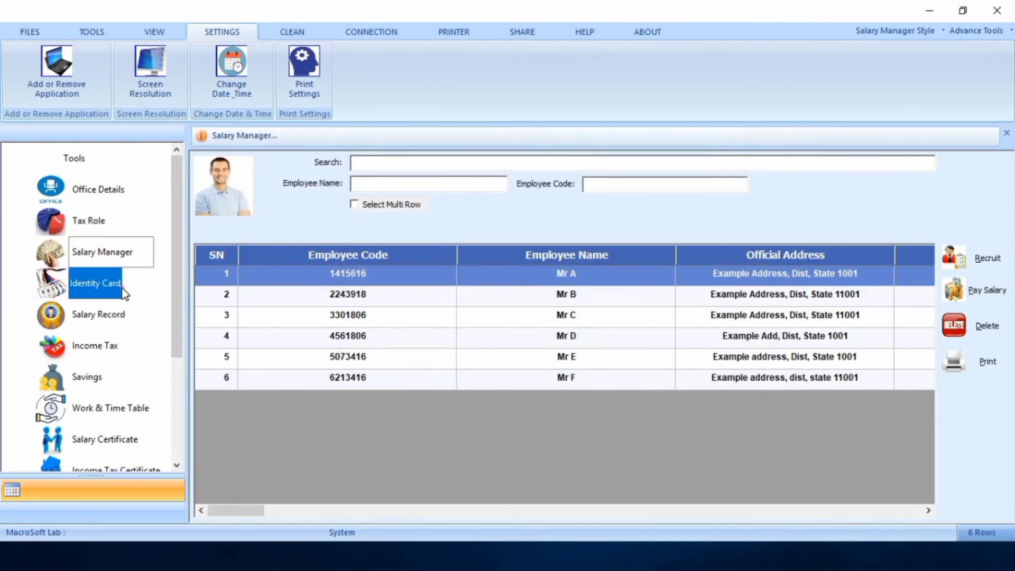
{"action": "left_click", "coordinate": [123, 289]}
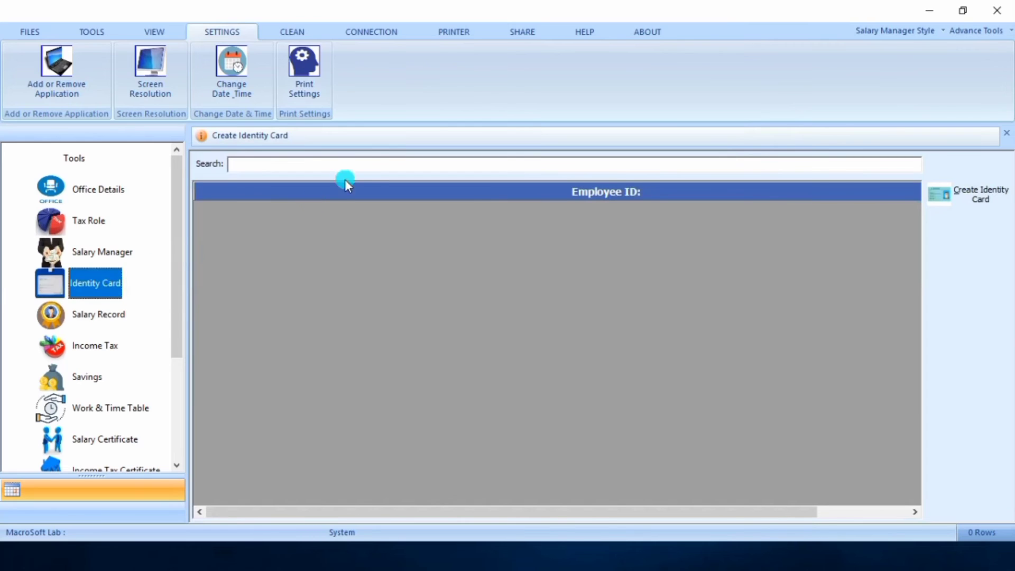
{"action": "left_click", "coordinate": [380, 173]}
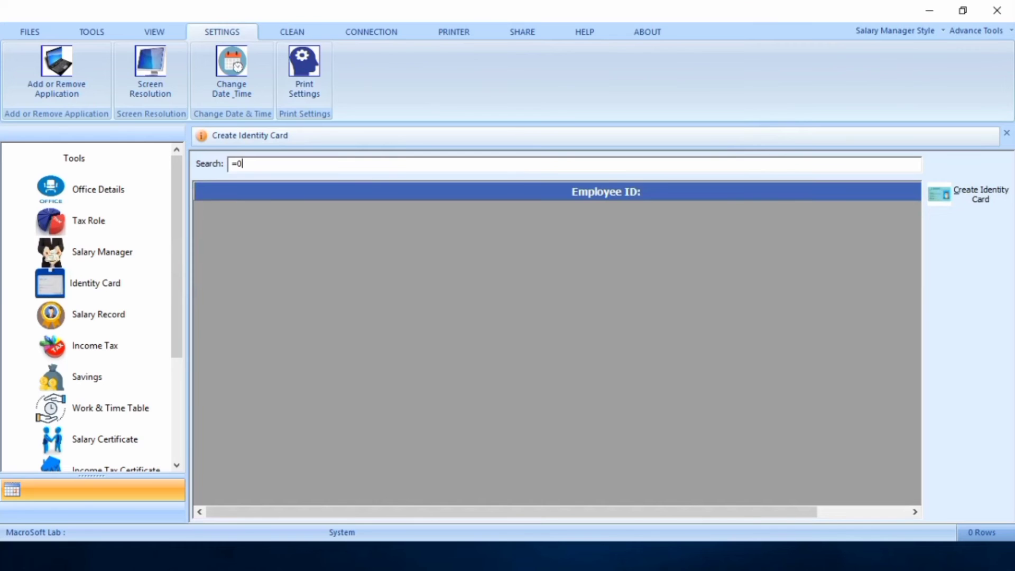
{"action": "type", "text": "=0@"}
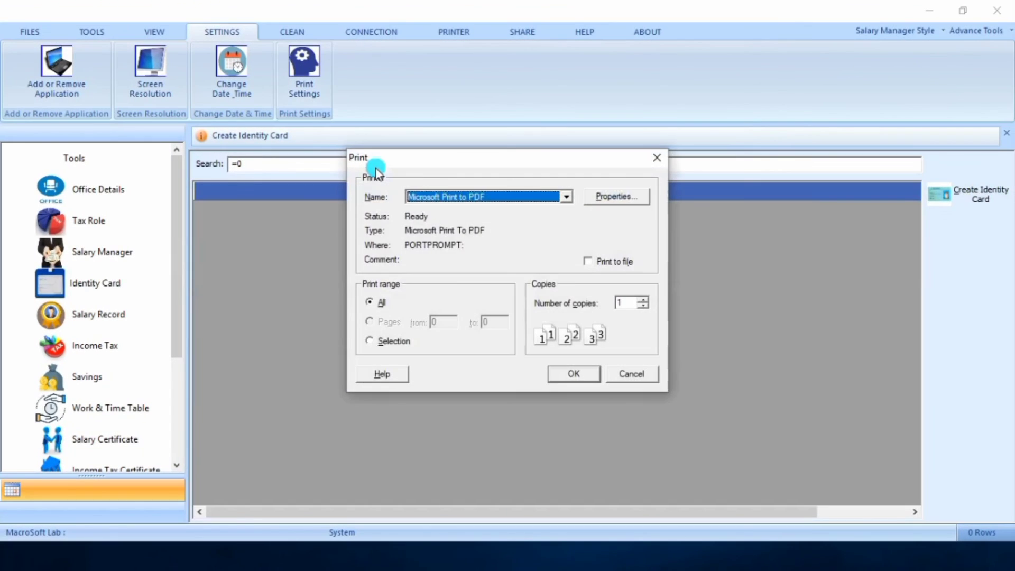
Step: Print the cards with Microsoft Print to PDF and save the file on the Desktop as "Identity Card"
{"action": "left_click", "coordinate": [574, 374]}
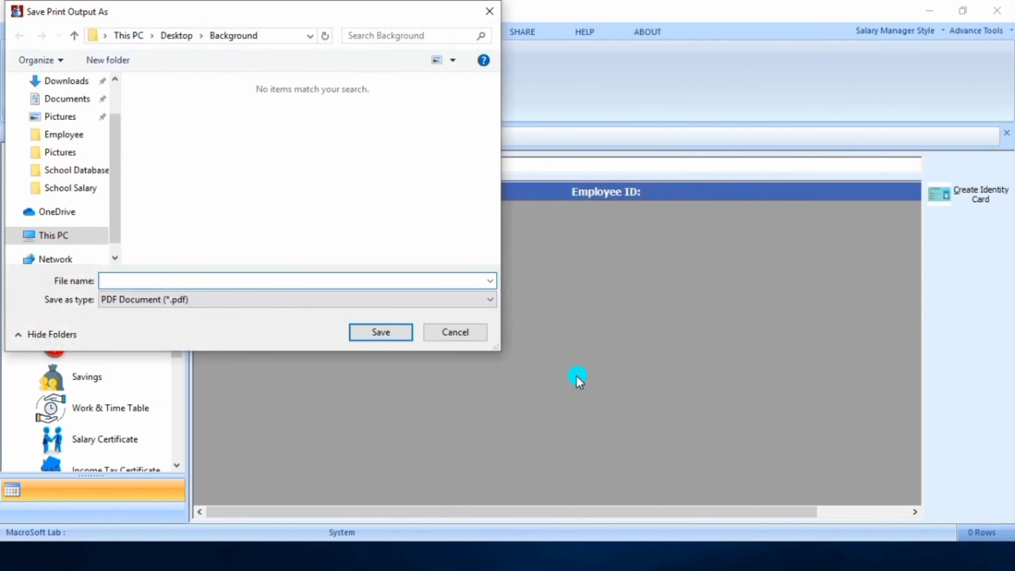
{"action": "scroll", "coordinate": [95, 166], "scroll_direction": "up", "scroll_amount": 3}
{"action": "left_click", "coordinate": [79, 110]}
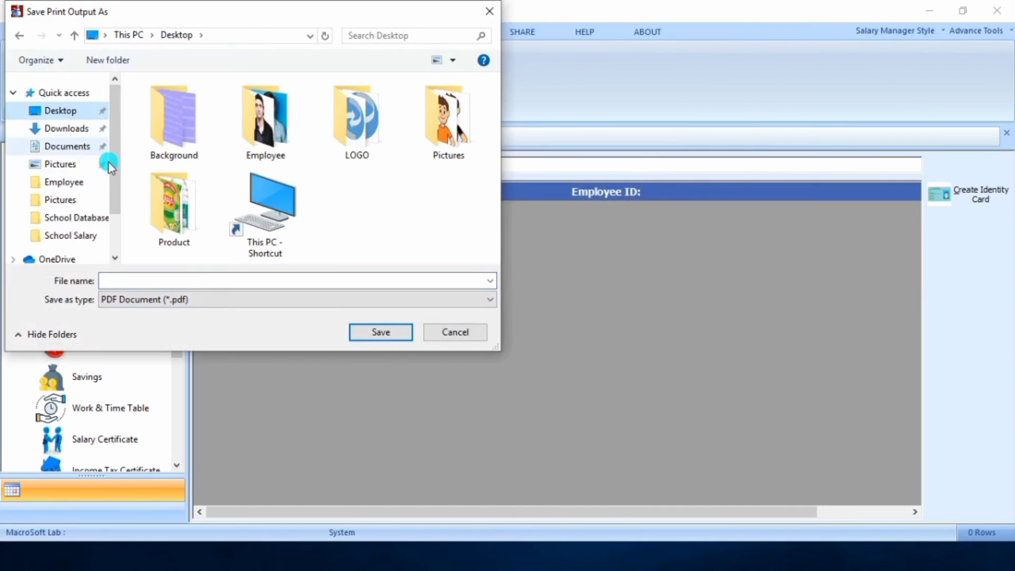
{"action": "left_click", "coordinate": [229, 285]}
{"action": "type", "text": "Identity Card"}
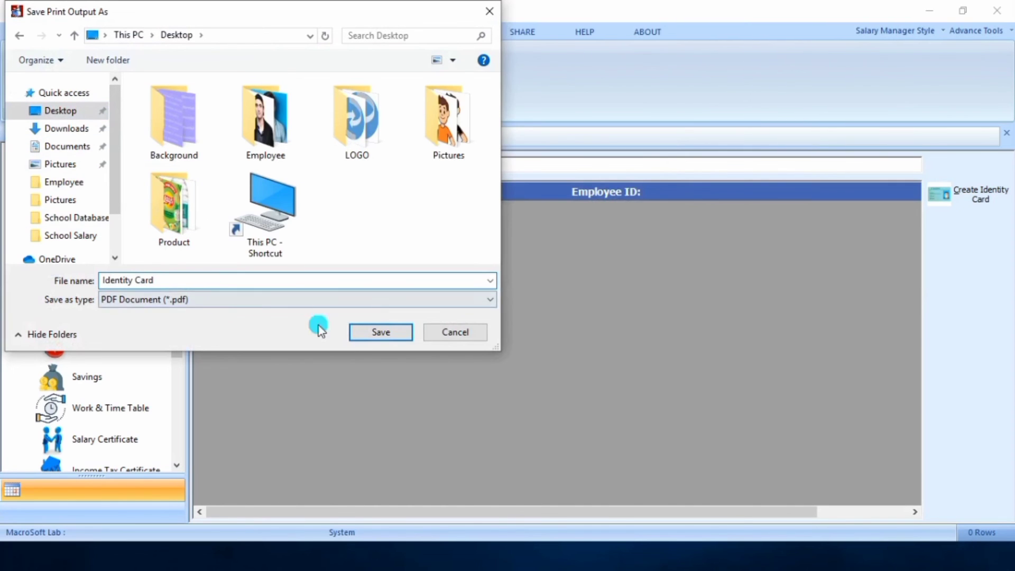
{"action": "left_click", "coordinate": [386, 335]}
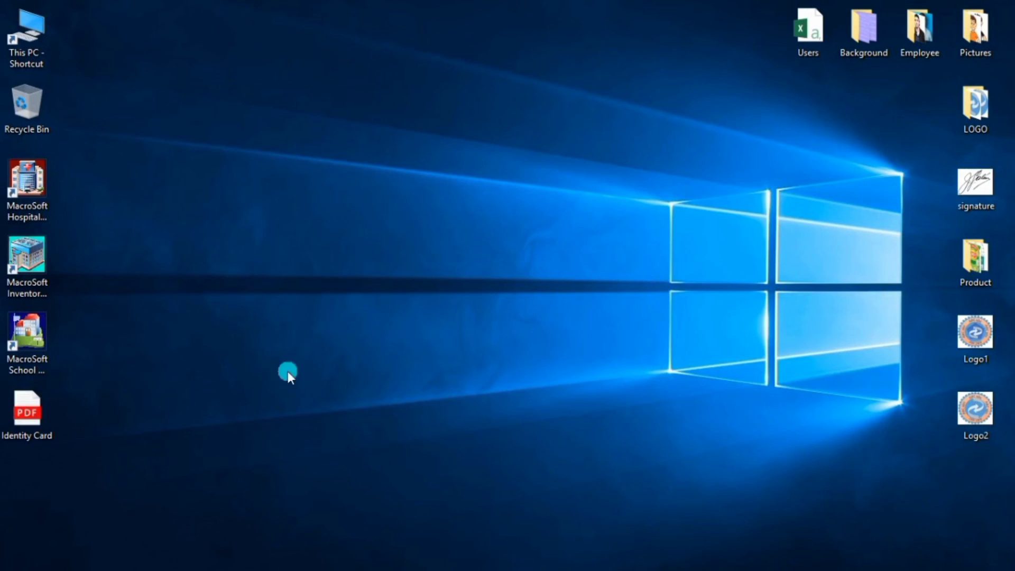
Step: Open the Identity Card PDF from the desktop and examine the background, photos and details on every card at a larger size
{"action": "double_click", "coordinate": [31, 417]}
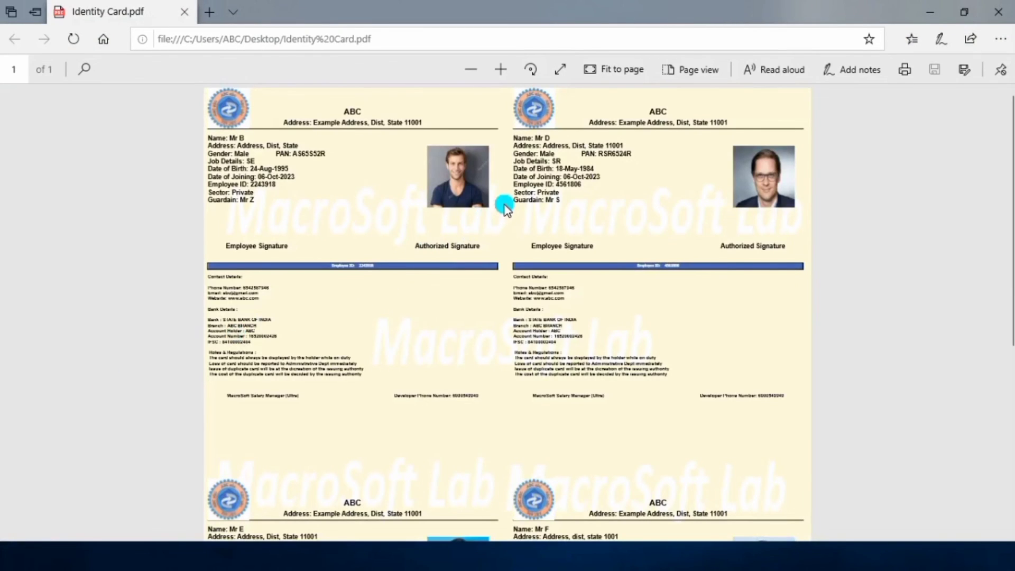
{"action": "scroll", "coordinate": [504, 204], "scroll_direction": "down", "scroll_amount": 6}
{"action": "scroll", "coordinate": [505, 204], "scroll_direction": "up", "scroll_amount": 6}
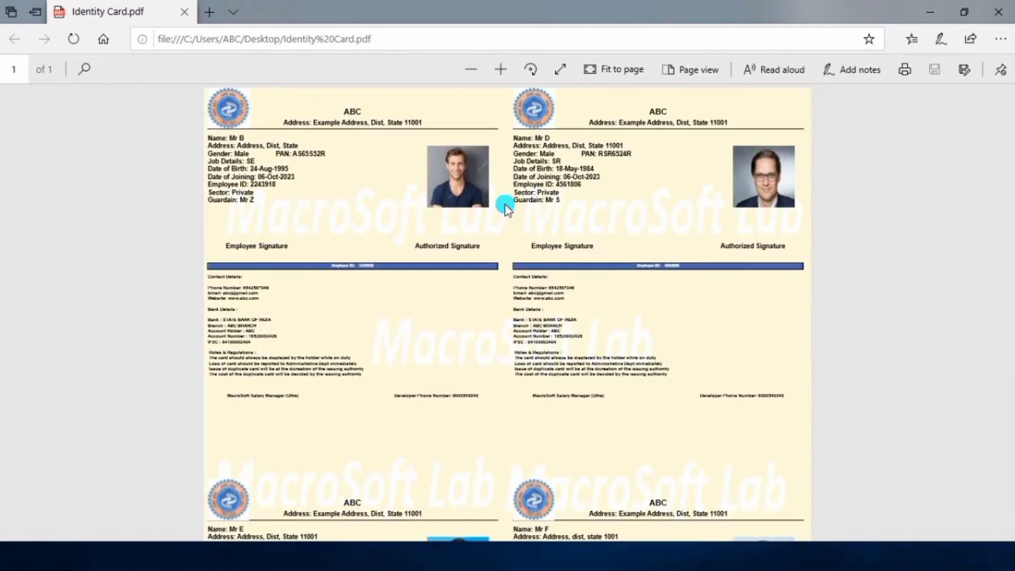
{"action": "left_click", "coordinate": [602, 70]}
{"action": "left_click", "coordinate": [601, 70]}
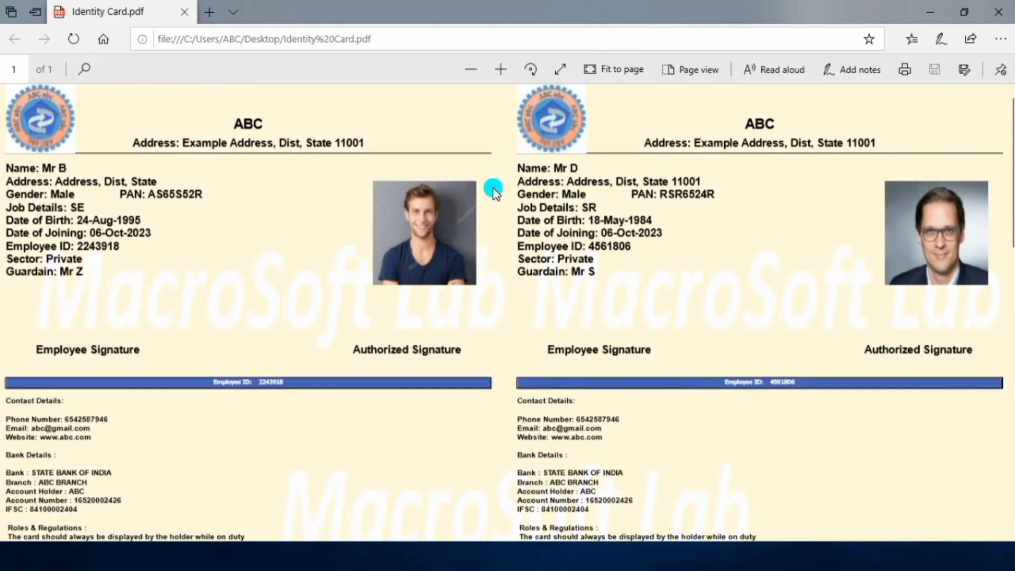
{"action": "scroll", "coordinate": [494, 191], "scroll_direction": "down", "scroll_amount": 10}
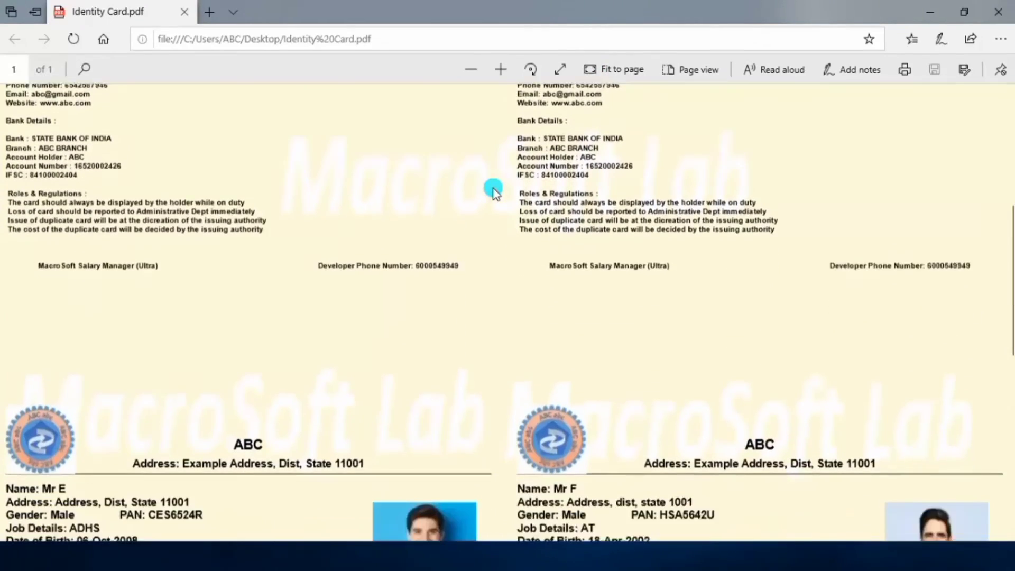
{"action": "scroll", "coordinate": [494, 192], "scroll_direction": "down", "scroll_amount": 7}
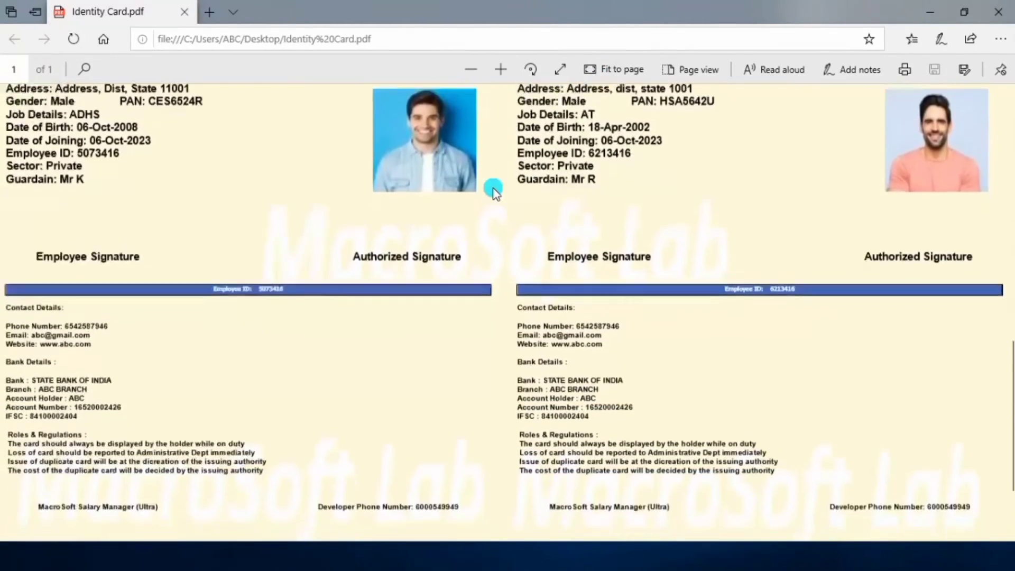
{"action": "scroll", "coordinate": [494, 192], "scroll_direction": "down", "scroll_amount": 1}
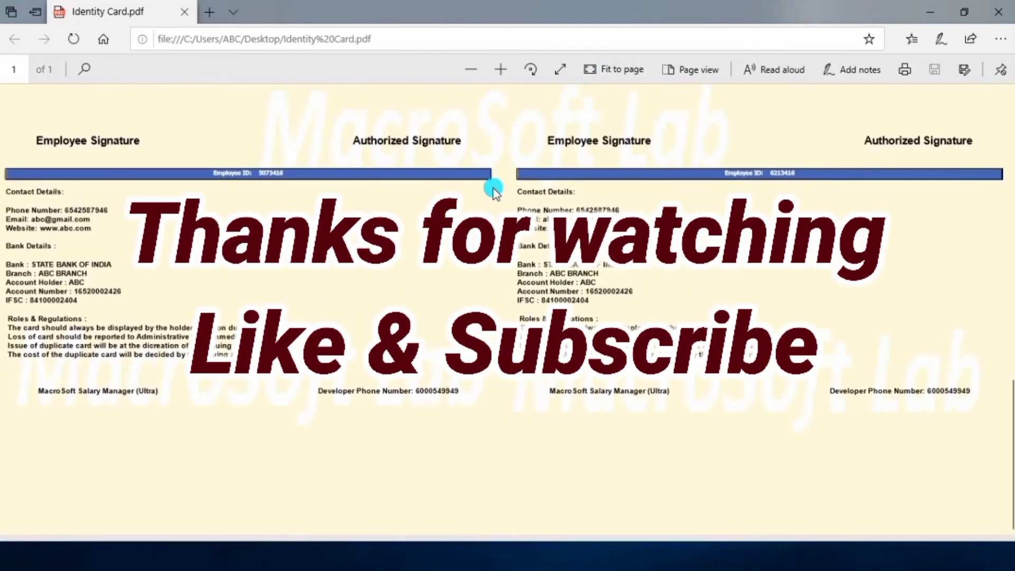